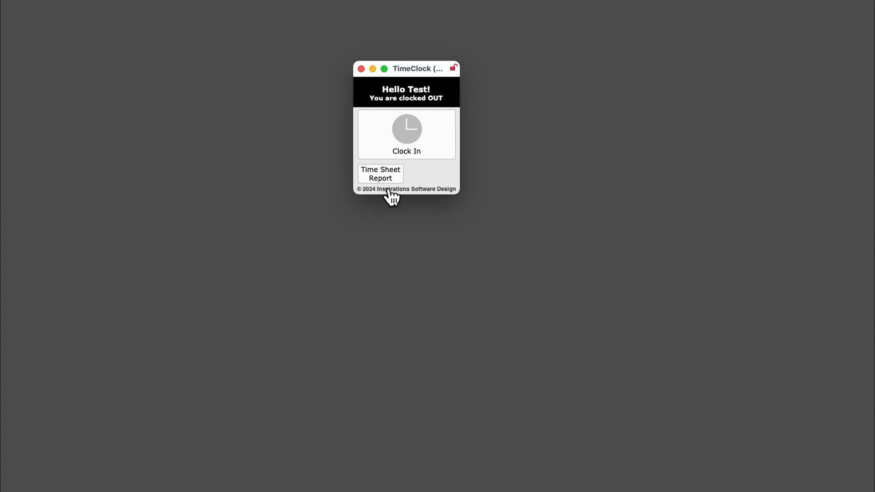
Clock in the test employee, checking the start-time correction request form before confirming
left_click(405, 131)
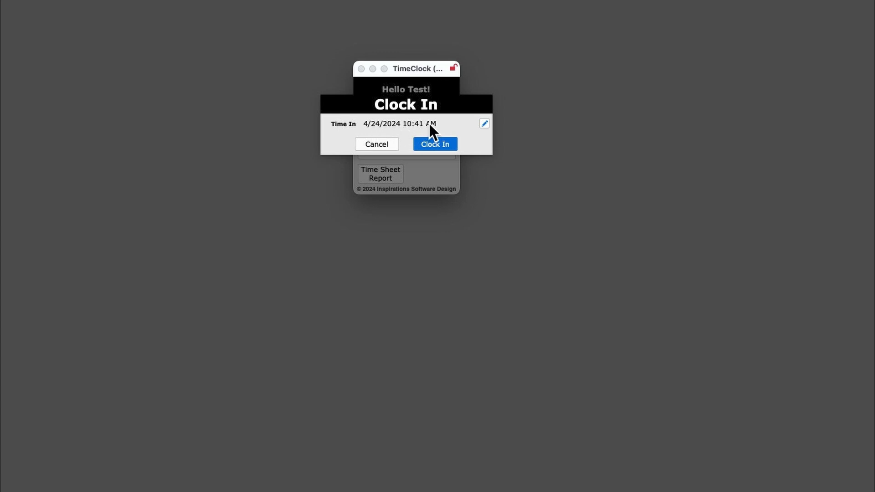
left_click(484, 124)
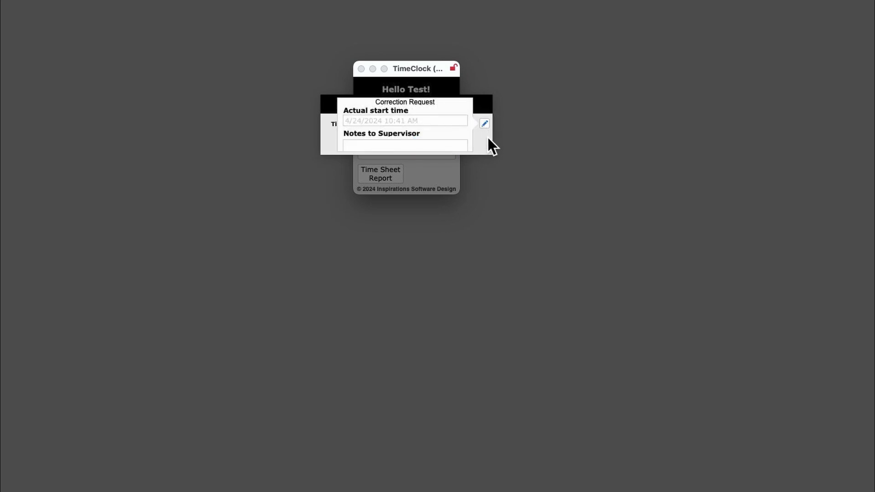
left_click(479, 144)
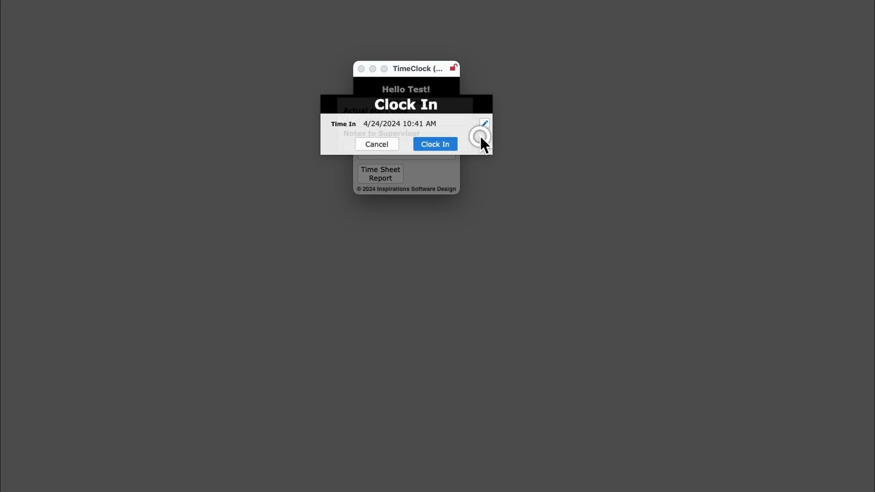
left_click(433, 145)
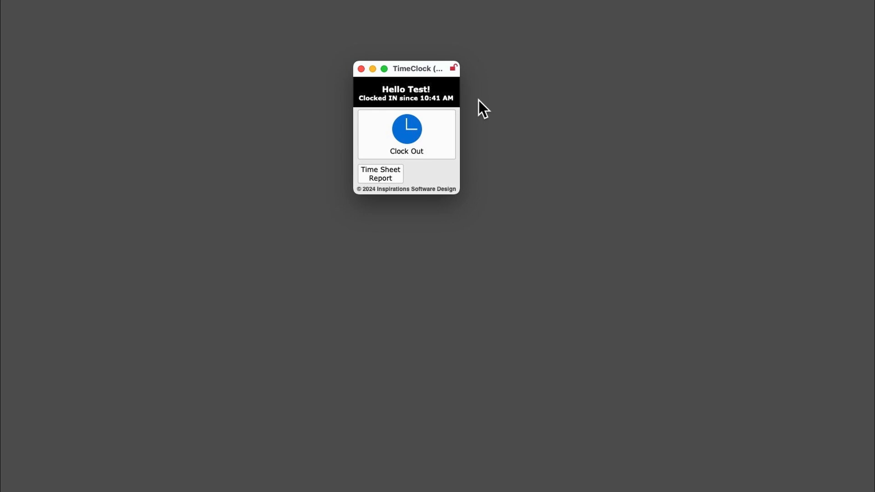
Clock out with a correction request giving 9:00 AM as the actual time in and the supervisor note "Forgot to clock in."
left_click(427, 129)
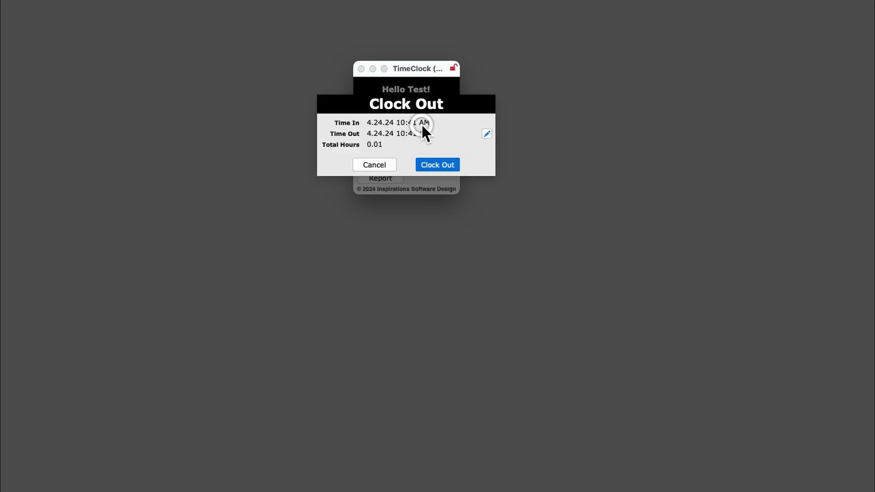
left_click(487, 133)
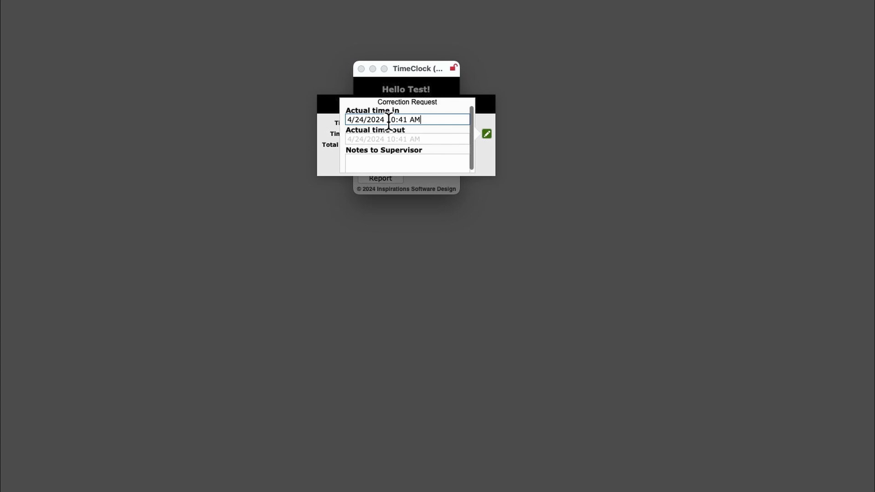
left_click_drag(387, 119, 408, 119)
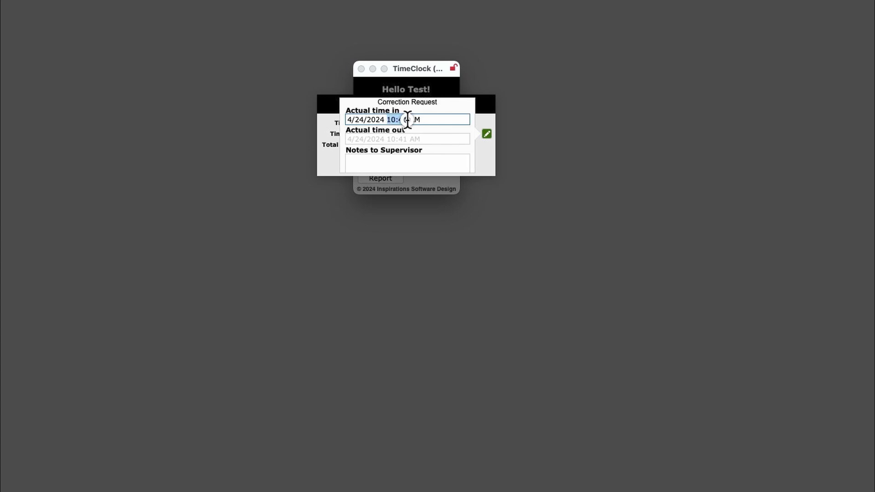
type("9:00")
left_click(398, 156)
type("For")
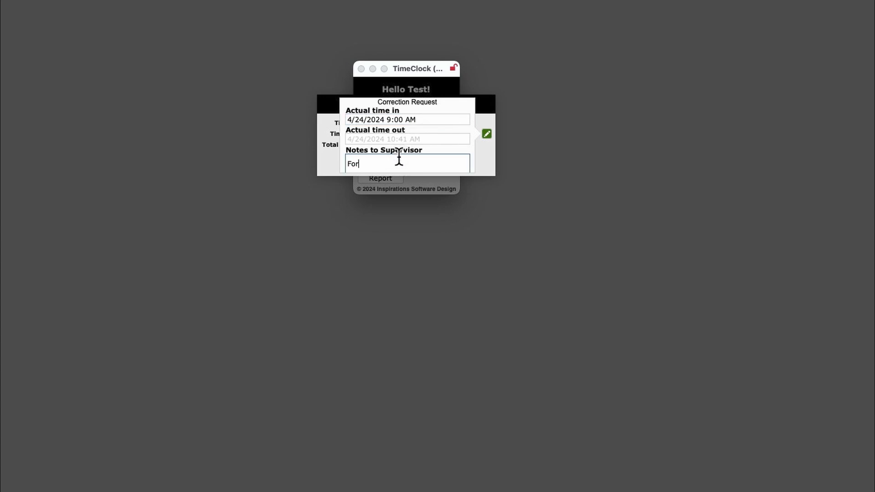
type("got to clock in.")
left_click(485, 159)
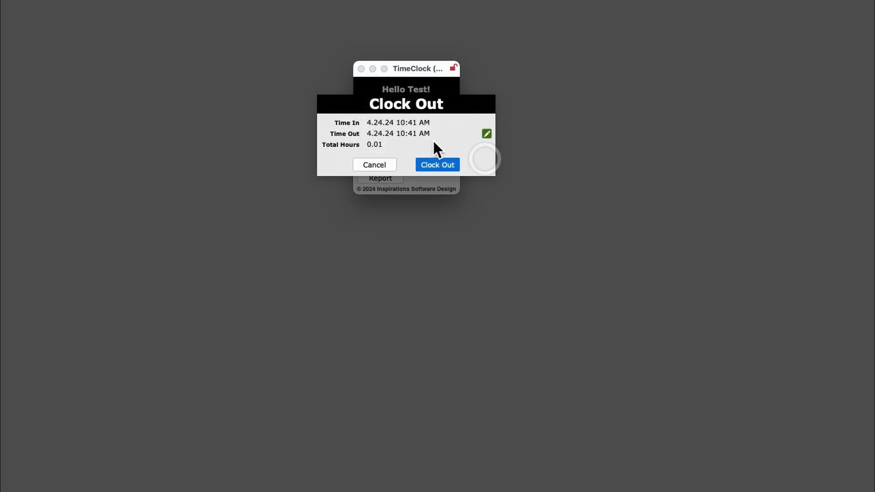
left_click(448, 163)
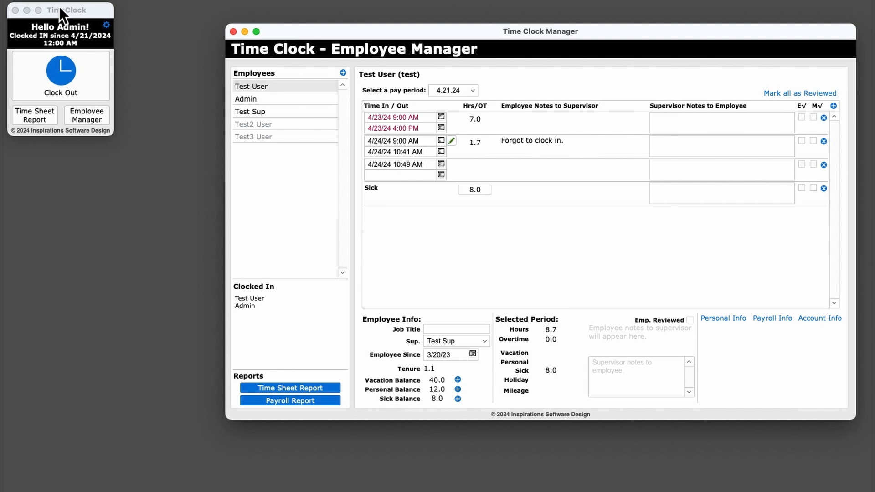
Try to clock out the admin's shift that began 4/21/2024 without correcting its time
left_click_drag(81, 28, 151, 60)
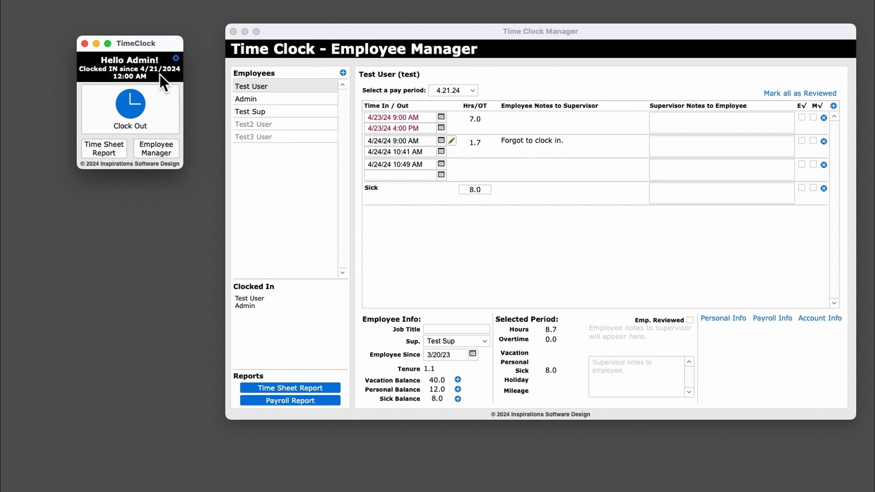
left_click(137, 104)
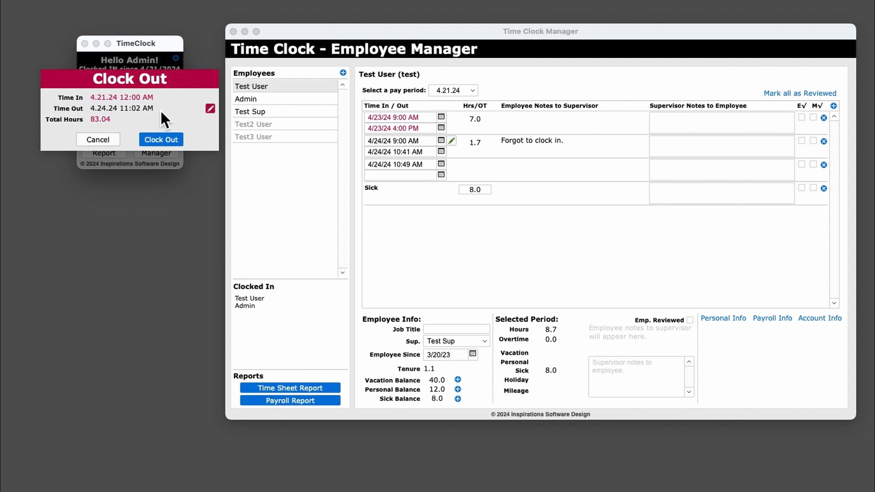
left_click(165, 140)
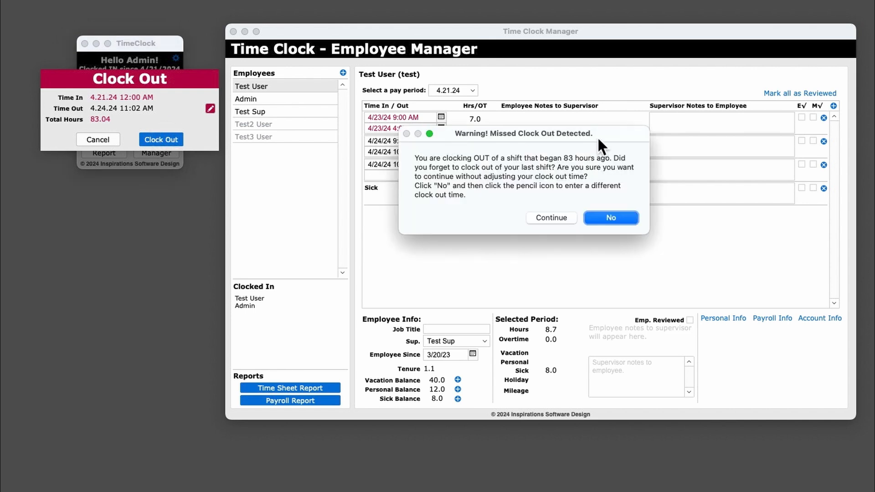
left_click_drag(599, 139, 355, 112)
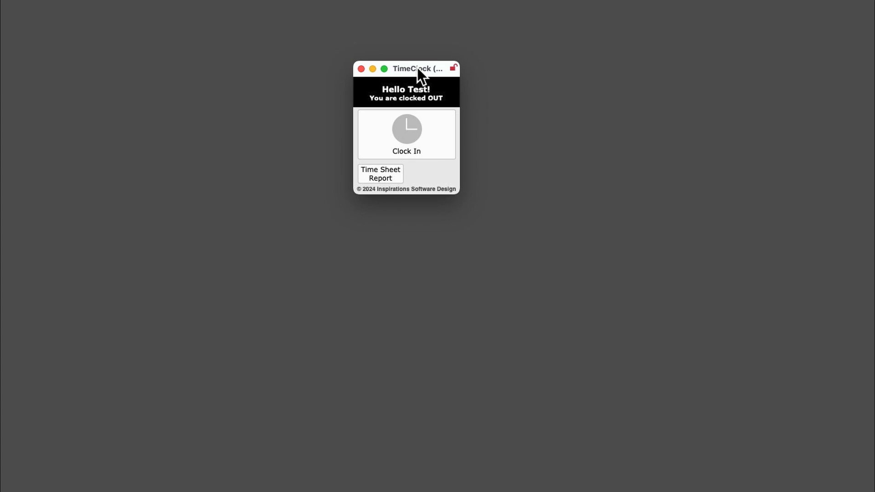
Open the test employee's Time Sheet Report for the 4.21.24 pay period and place it beside the TimeClock window
left_click_drag(417, 66, 196, 28)
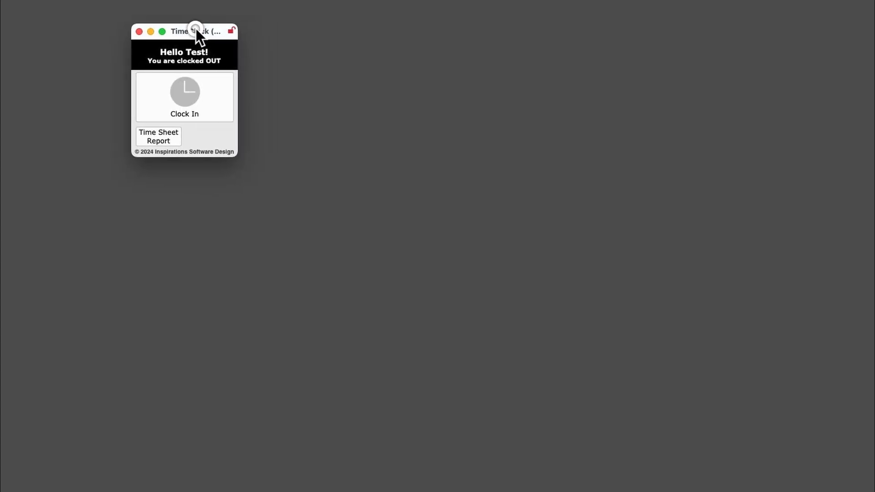
left_click(165, 136)
left_click_drag(233, 60, 422, 53)
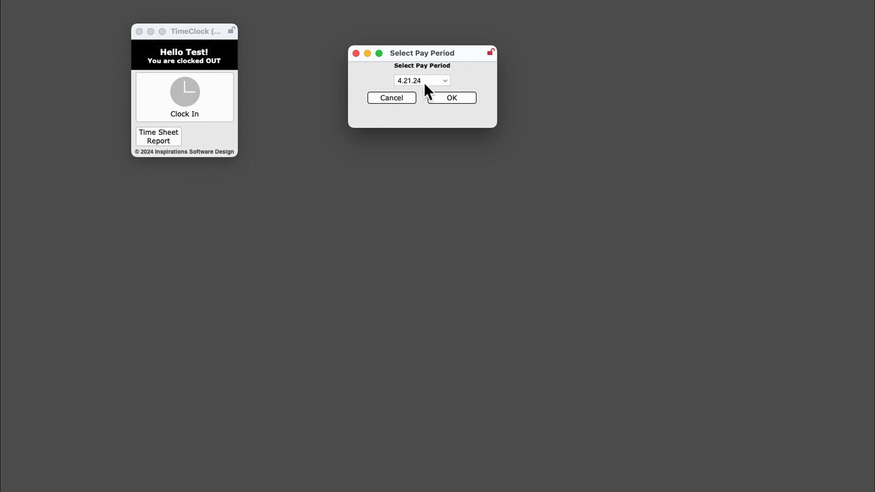
left_click(472, 99)
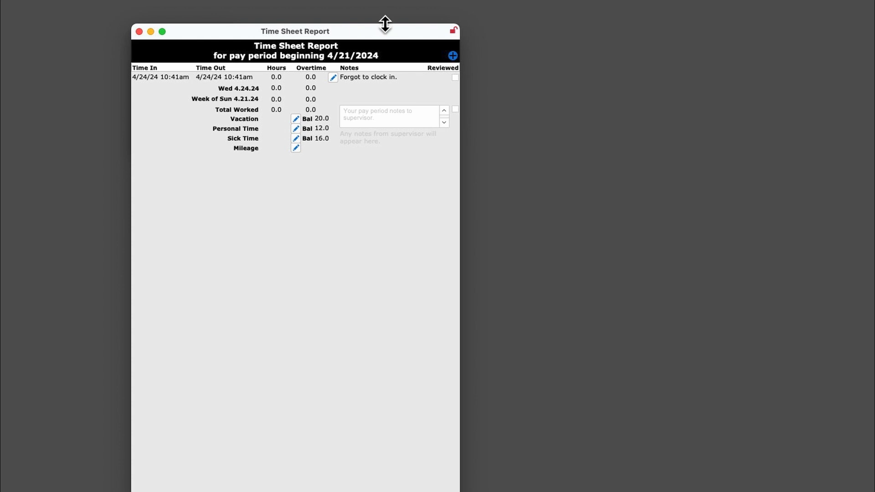
left_click_drag(385, 24, 602, 48)
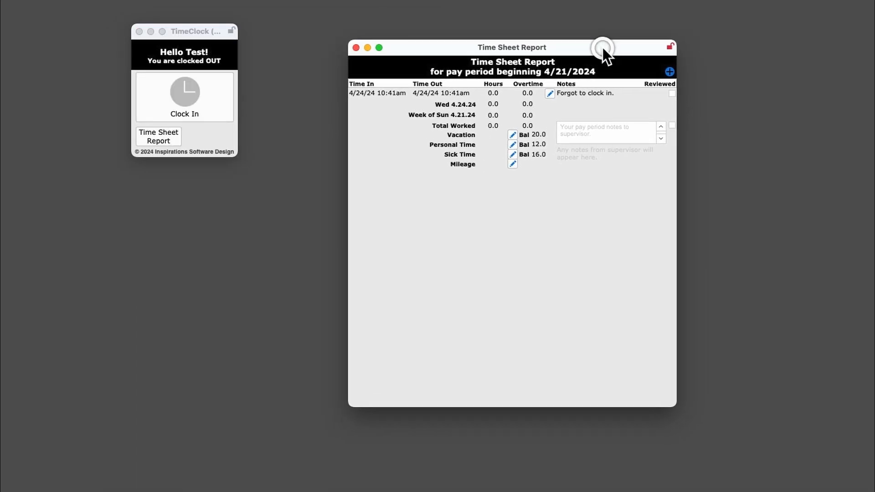
Examine the shift's correction request and the vacation, mileage and supervisor notes entries in the Time Sheet Report, and close the report
left_click(550, 92)
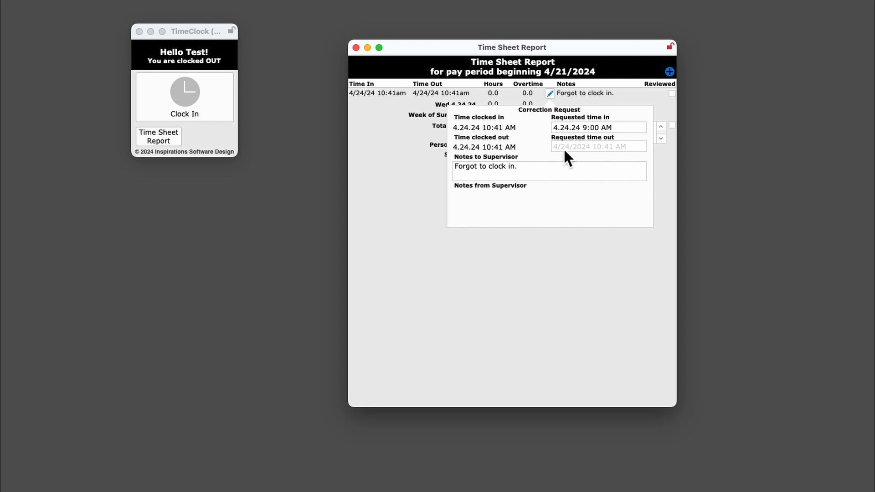
left_click(452, 99)
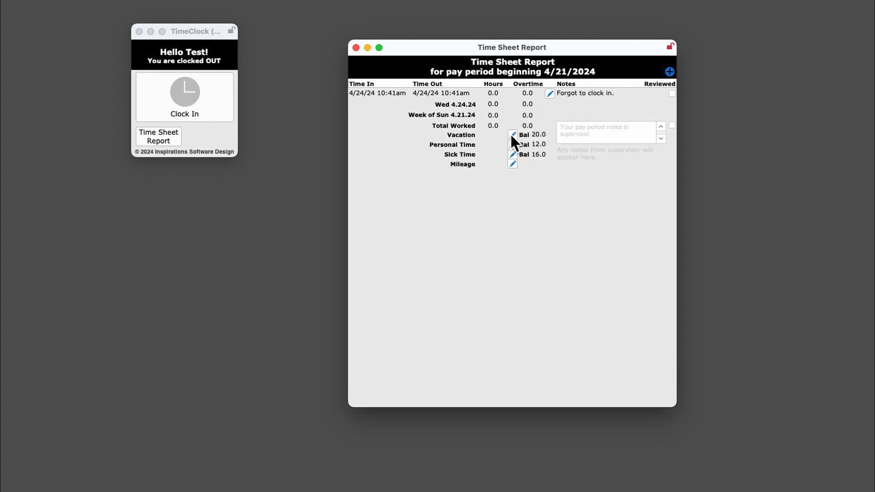
left_click(512, 136)
left_click(511, 136)
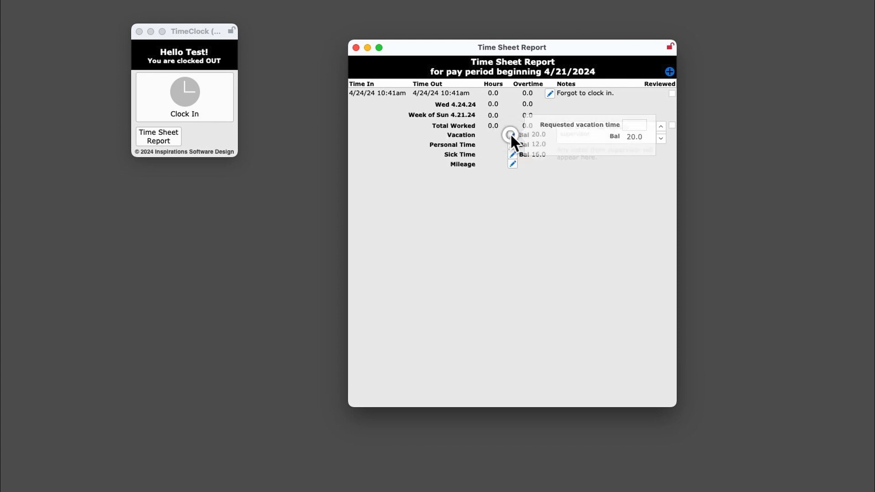
left_click(513, 164)
left_click(513, 163)
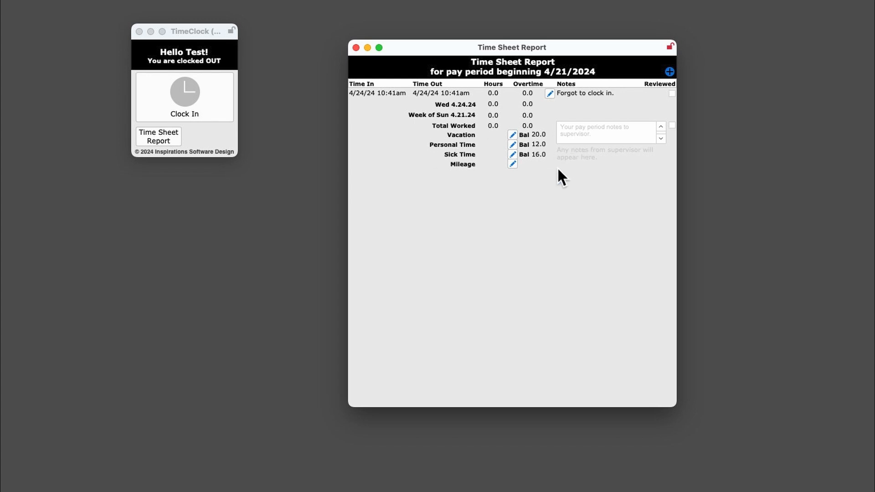
left_click(579, 127)
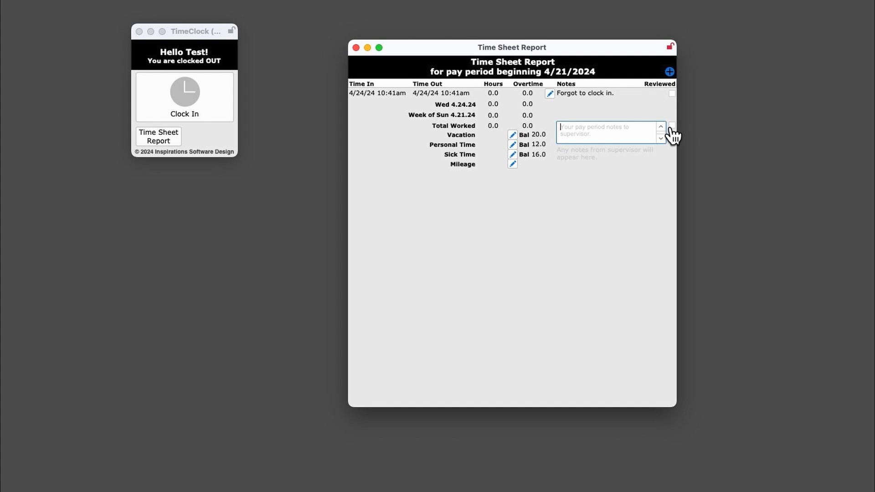
left_click(589, 241)
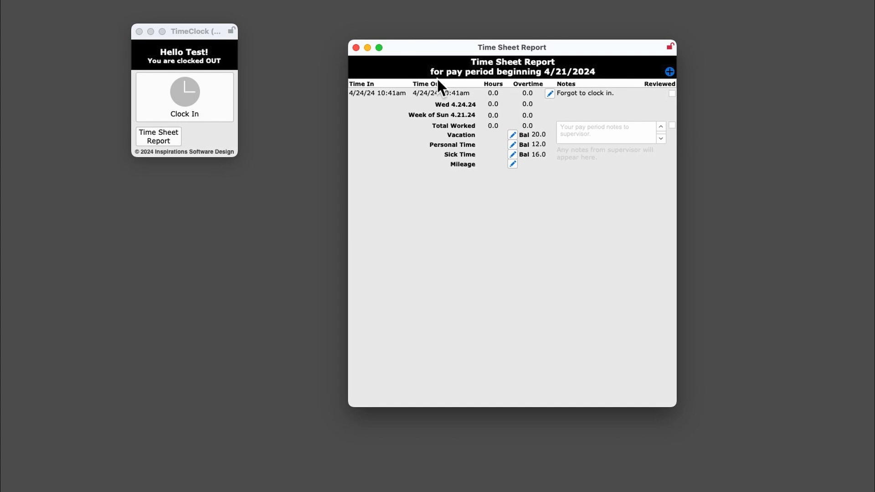
left_click(356, 48)
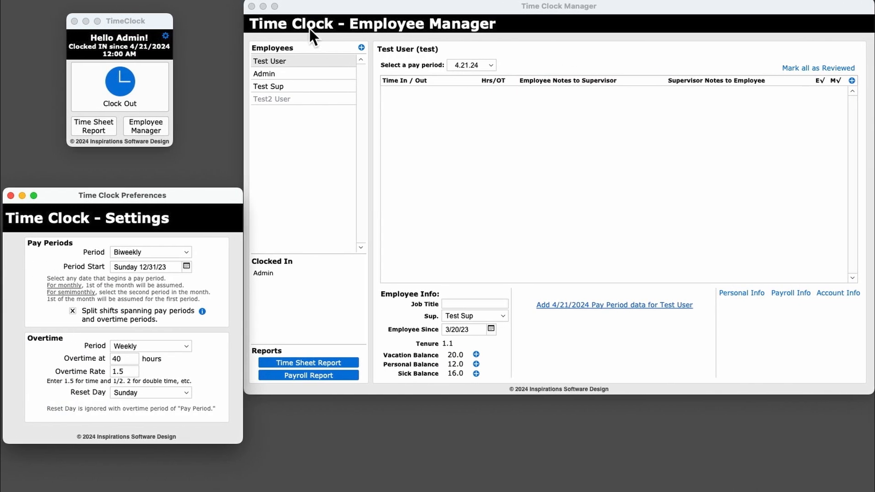
Close the admin's Employee Manager and Time Clock Settings windows and reposition the TimeClock window
left_click(250, 6)
left_click(251, 7)
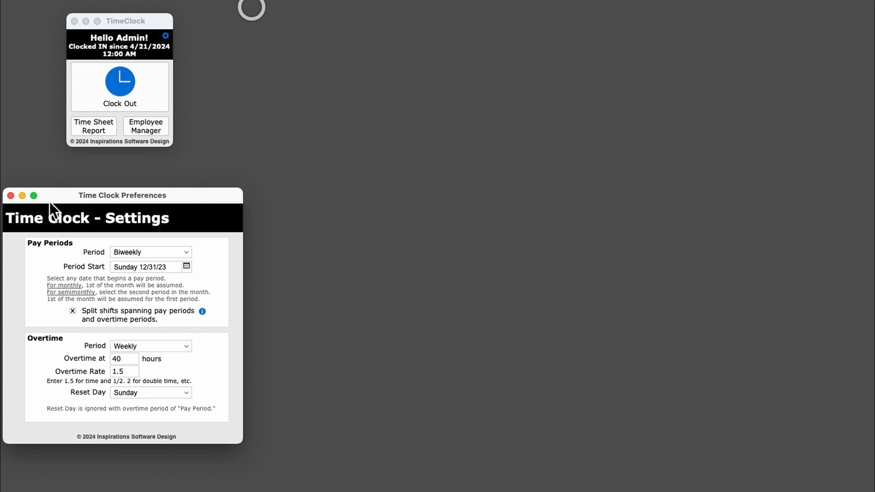
left_click(11, 196)
left_click(318, 78)
left_click_drag(551, 149, 424, 68)
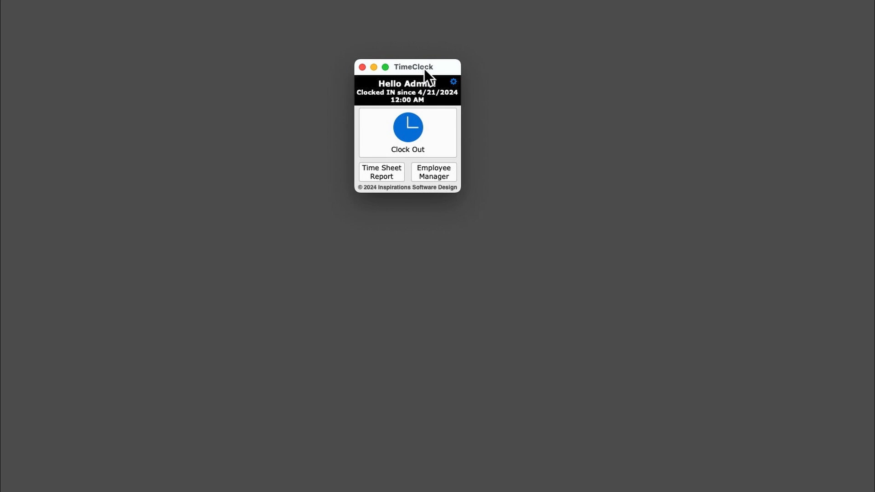
Open the Employee Manager from the admin's time clock and arrange both windows so they are fully in view
left_click(433, 173)
left_click_drag(394, 62, 66, 7)
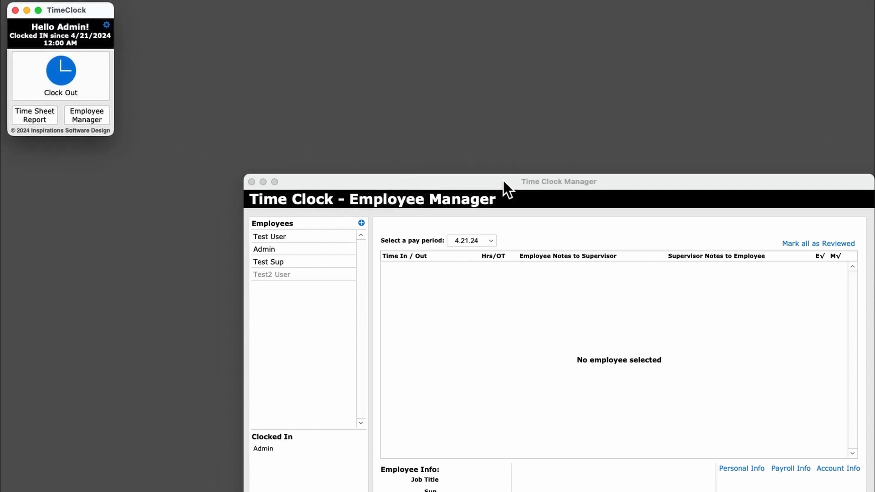
left_click_drag(503, 181, 485, 30)
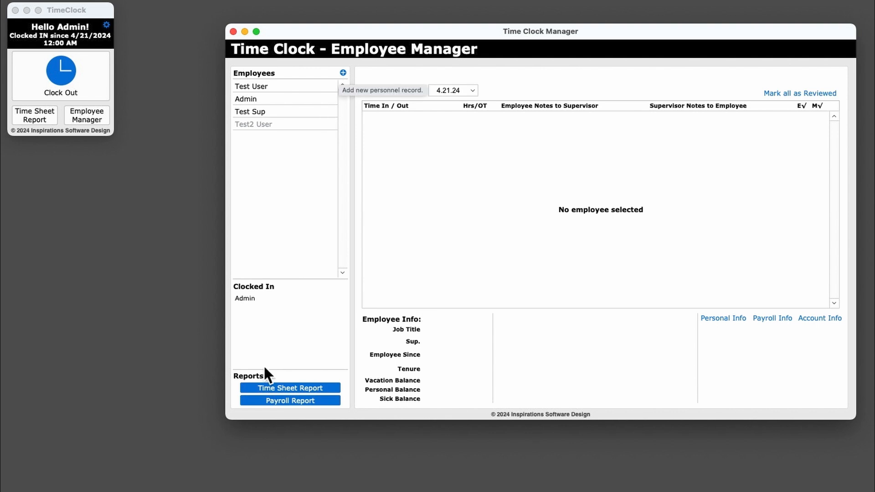
Select Test User and accept the request to correct the 4/24/2024 shift's time in to 9:00 AM
left_click(272, 86)
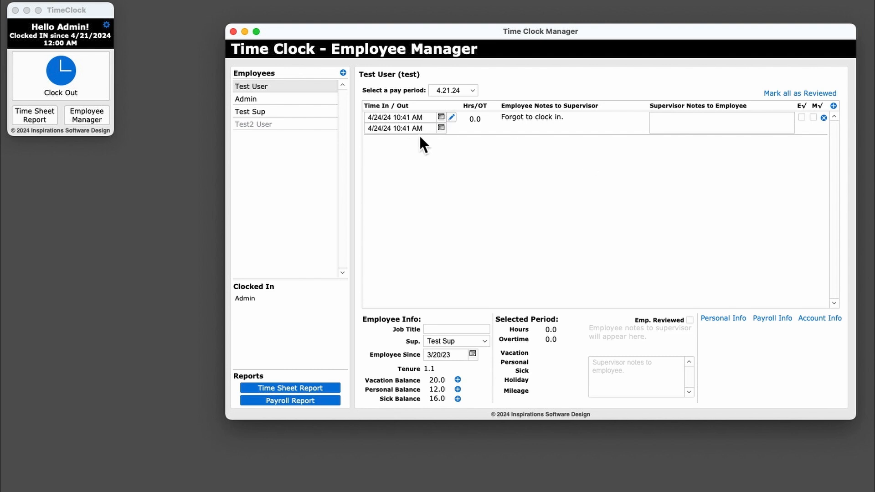
left_click(452, 116)
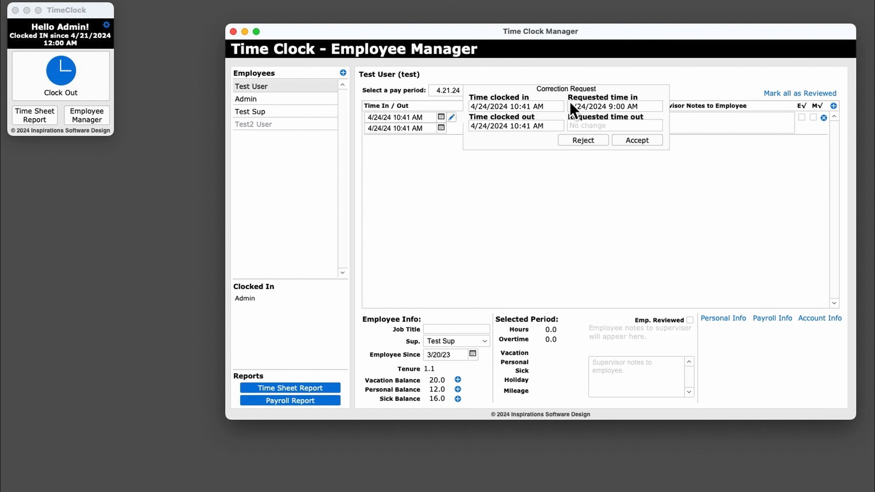
left_click(639, 140)
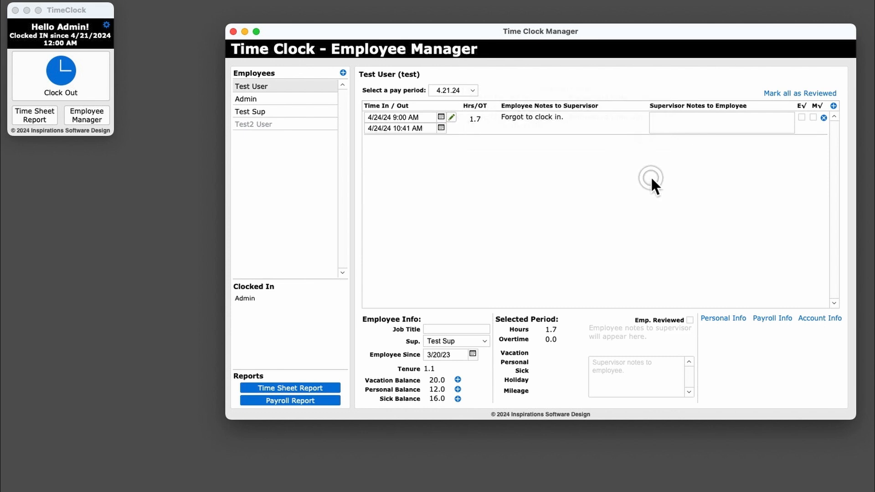
Add a new shift for Test User in the 4.21.24 pay period with its time in at 4/23/2024 9:00 AM
left_click(834, 106)
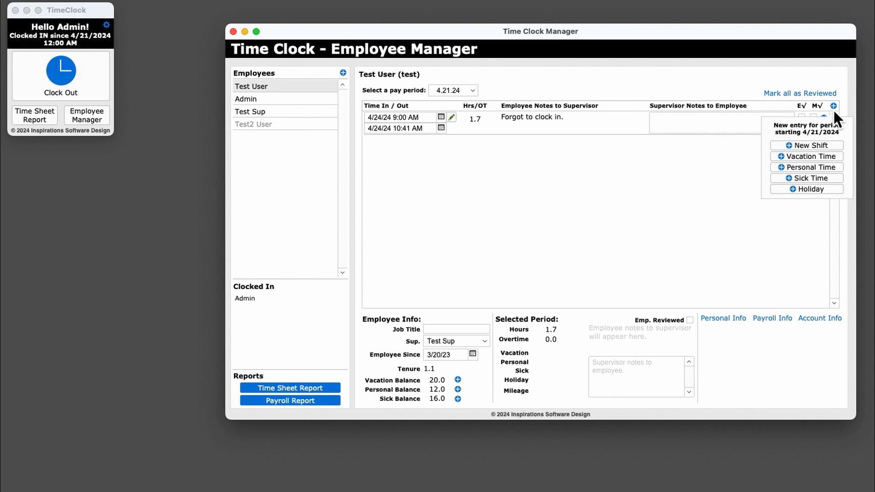
left_click(811, 146)
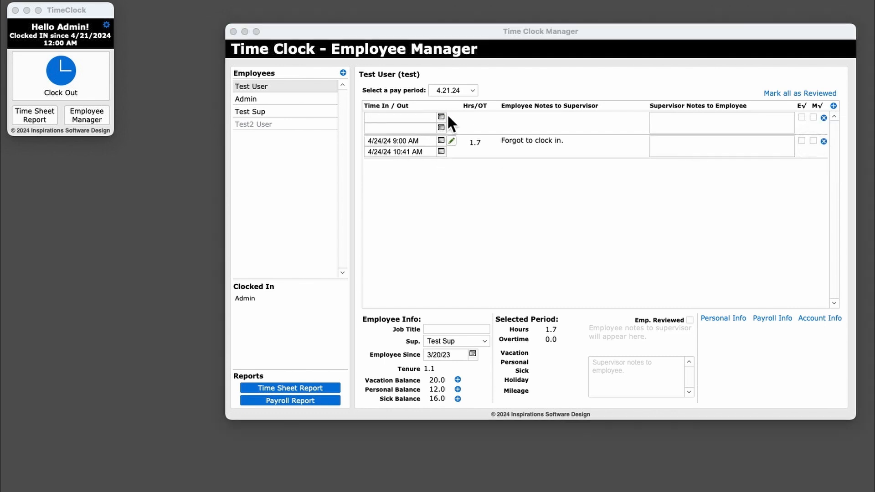
left_click(441, 117)
left_click(440, 115)
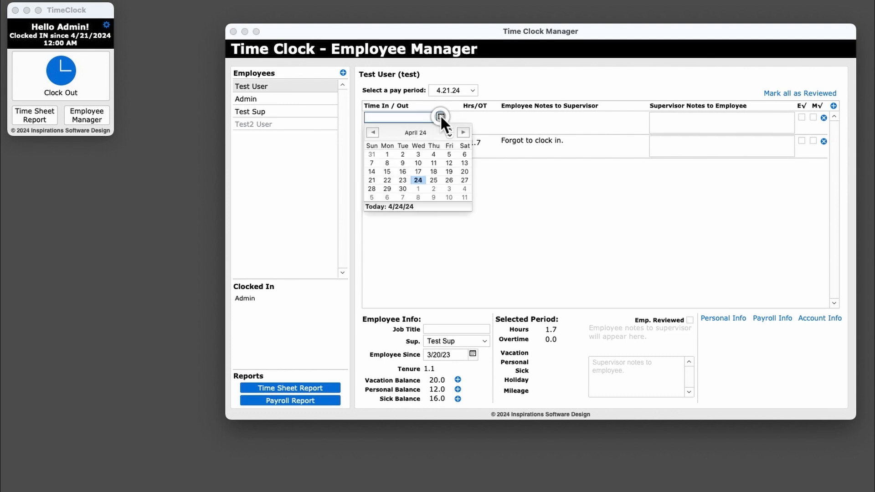
left_click(402, 179)
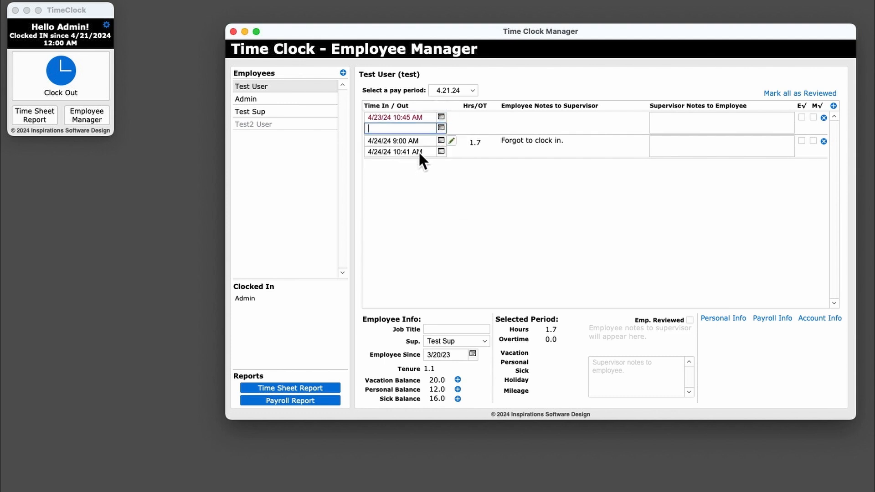
left_click(402, 118)
left_click_drag(401, 117, 421, 116)
type("9")
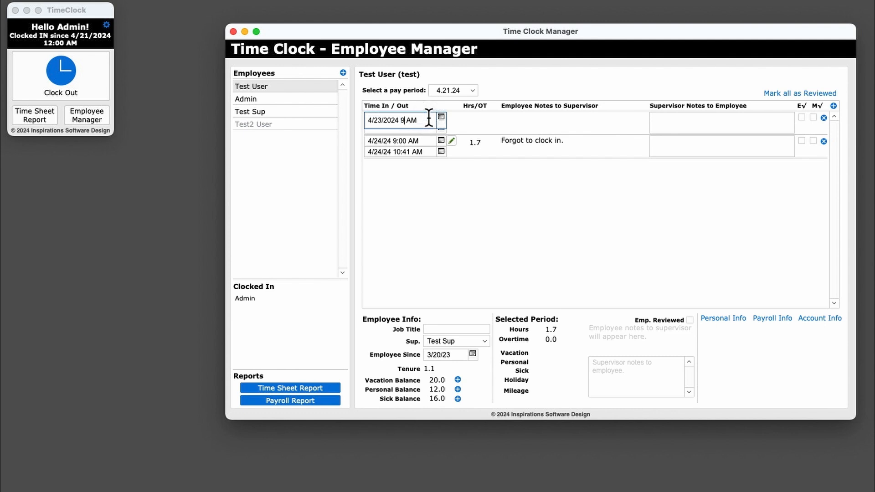
type(":00")
Copy the new shift's time in to its time out and change it to 4/23/2024 4:00 PM
key("super+a")
key("super+c")
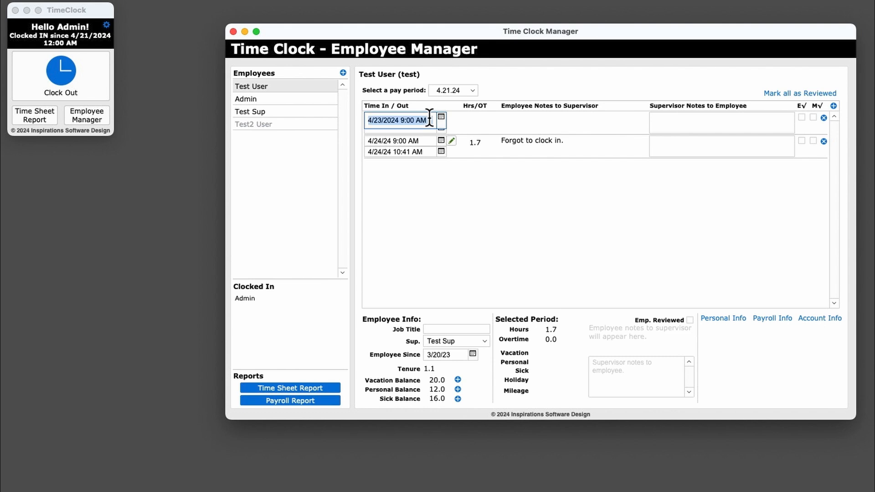
left_click(394, 128)
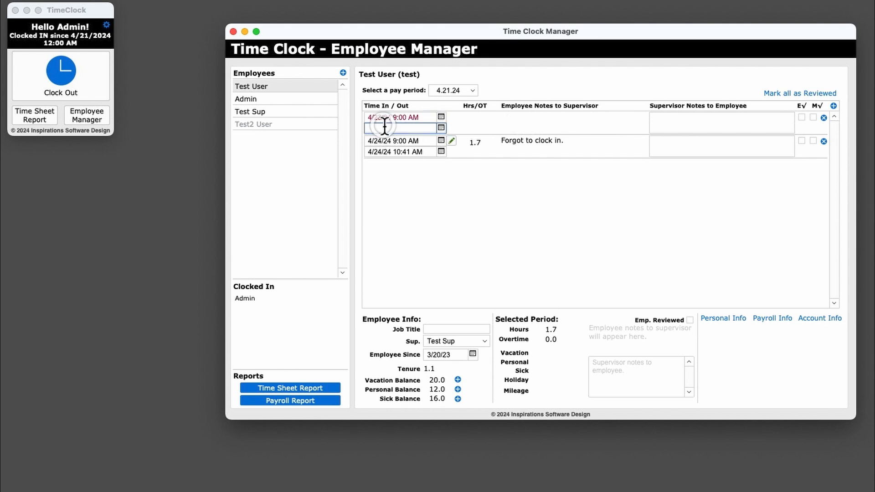
key("super+v")
double_click(402, 128)
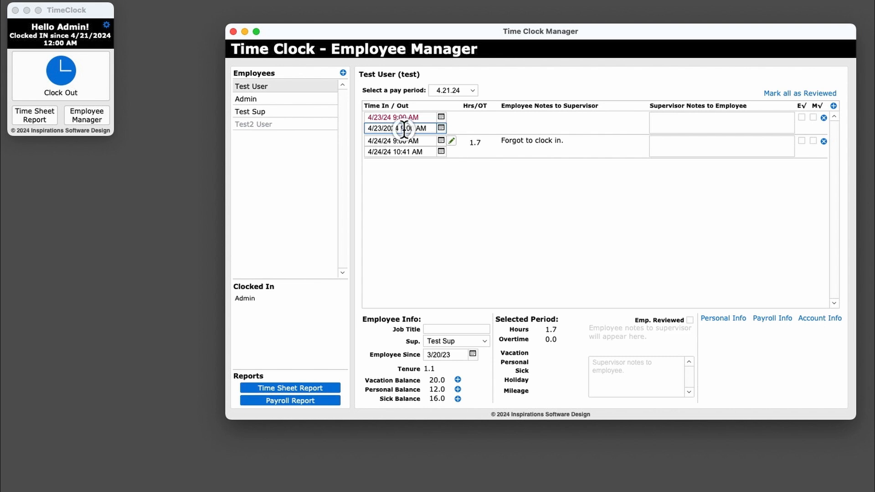
type("4")
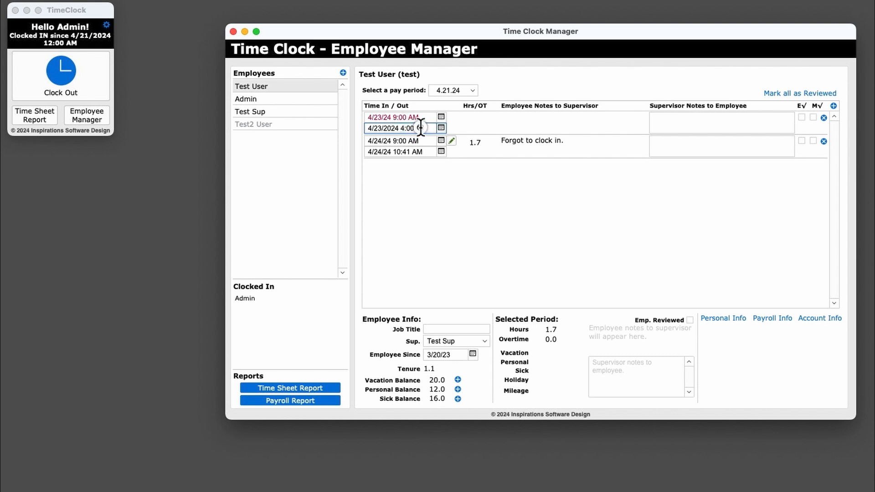
left_click(420, 127)
type("P")
left_click(474, 116)
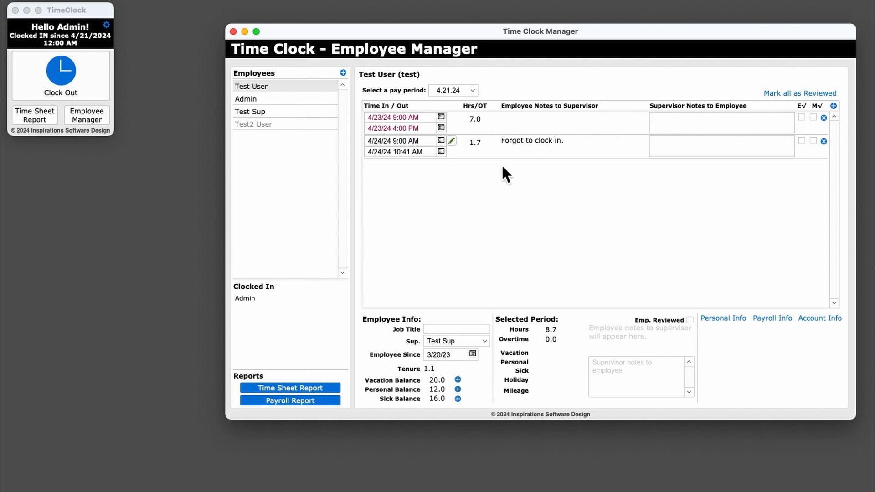
Add a sick time entry of 8 hours for Test User in the current pay period
left_click(834, 106)
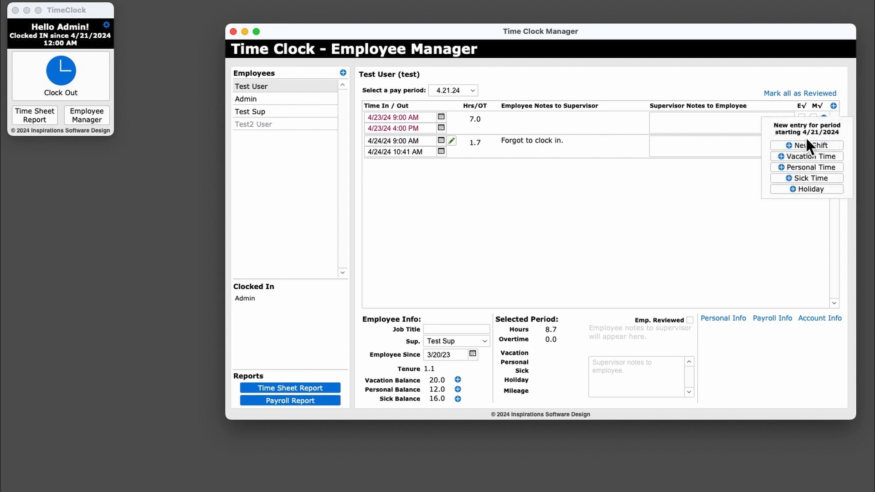
left_click(812, 179)
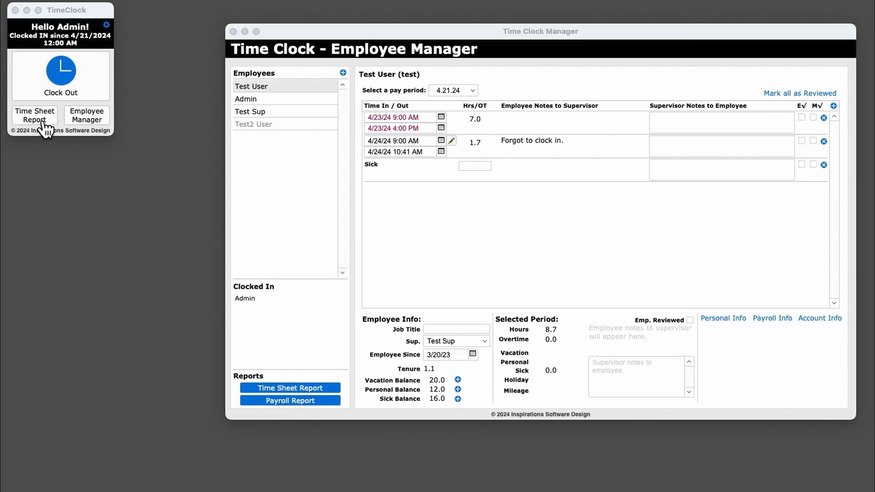
left_click(477, 166)
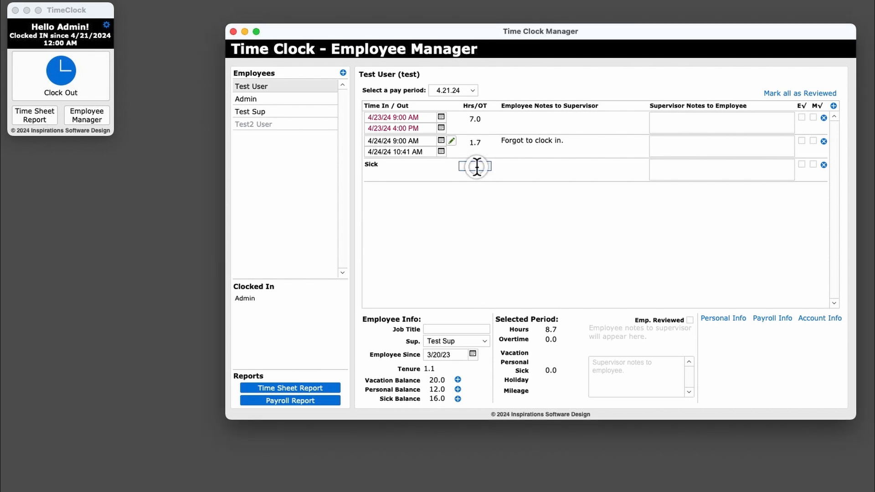
type("7")
key("BackSpace")
type("8")
left_click(649, 226)
Review Test User's personal, payroll and account information
left_click(719, 320)
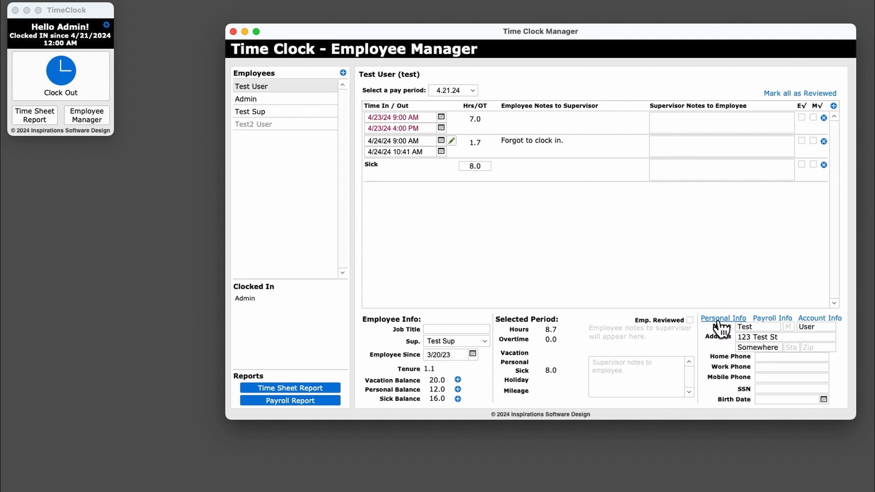
left_click(772, 319)
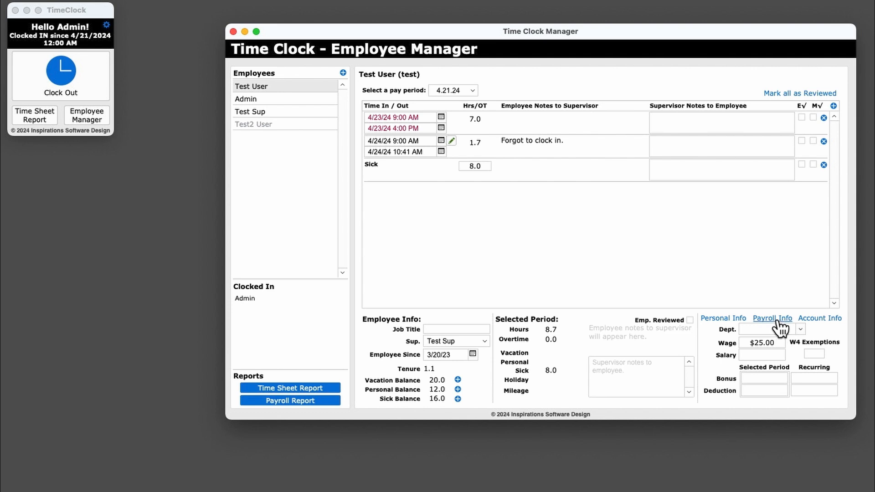
left_click(821, 320)
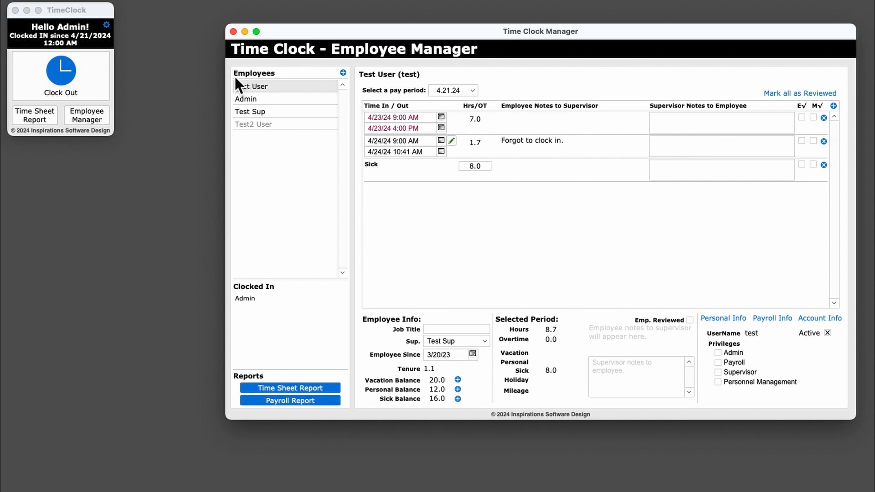
Examine the Admin employee's account privileges, available supervisor choices and personal information without changing anything
left_click(264, 99)
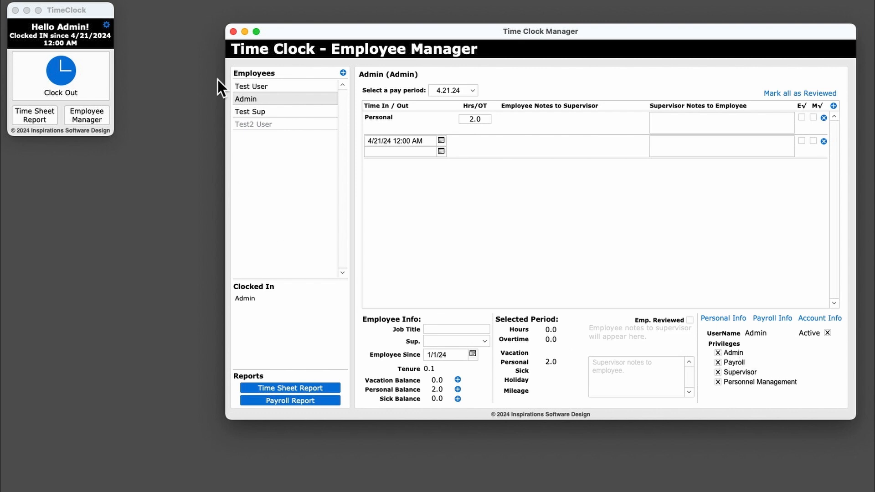
left_click(108, 24)
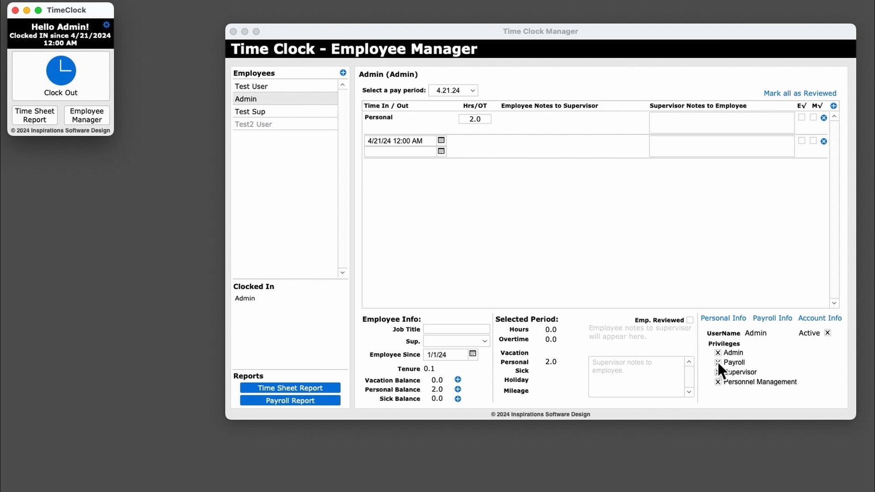
left_click(739, 371)
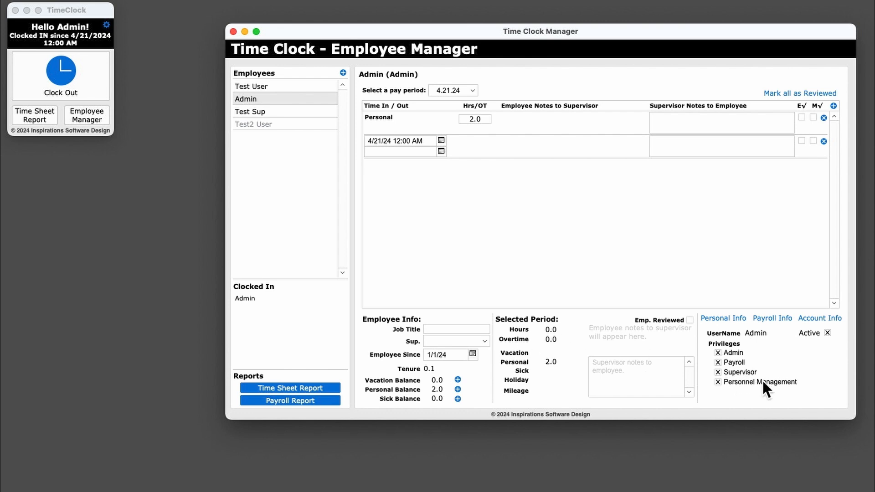
left_click(438, 341)
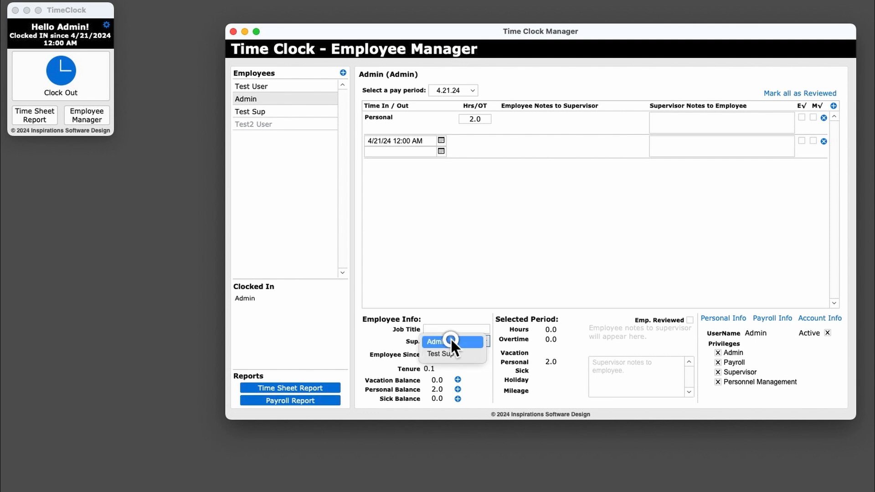
left_click(395, 337)
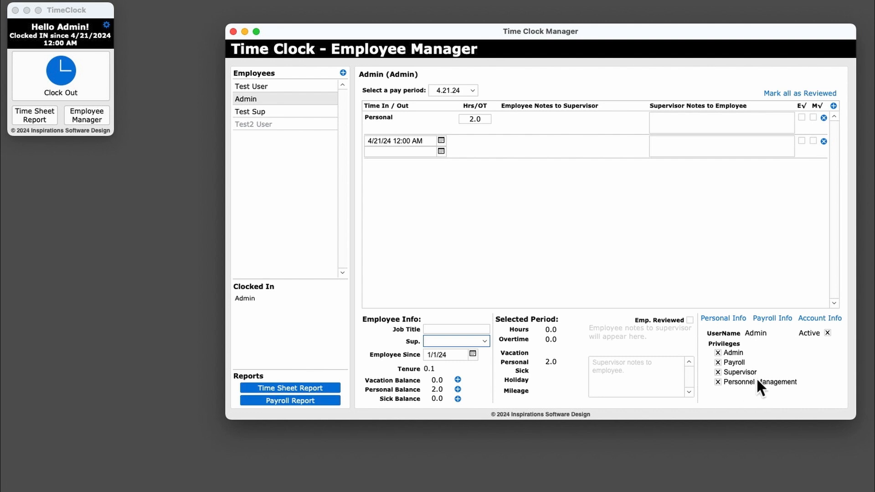
left_click(724, 319)
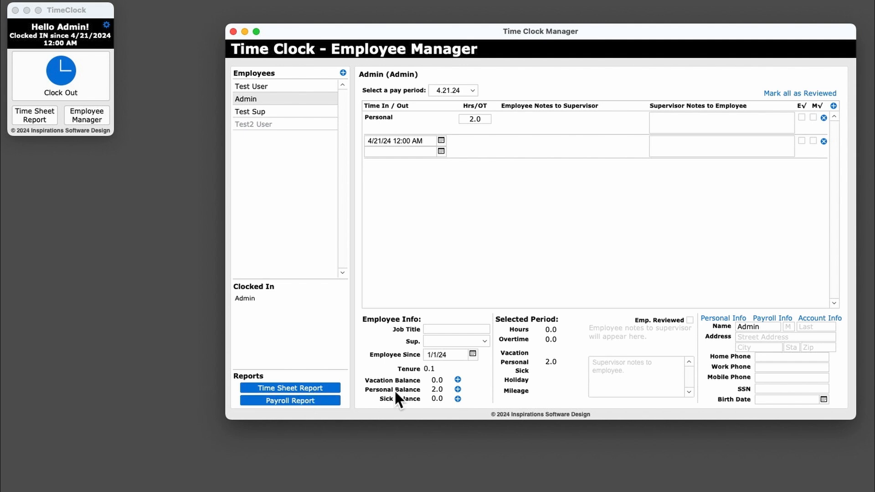
left_click(822, 318)
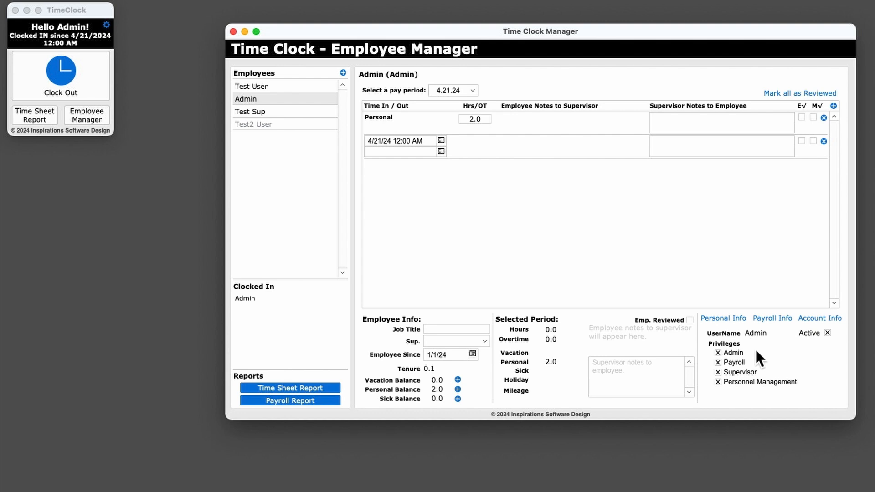
left_click(289, 88)
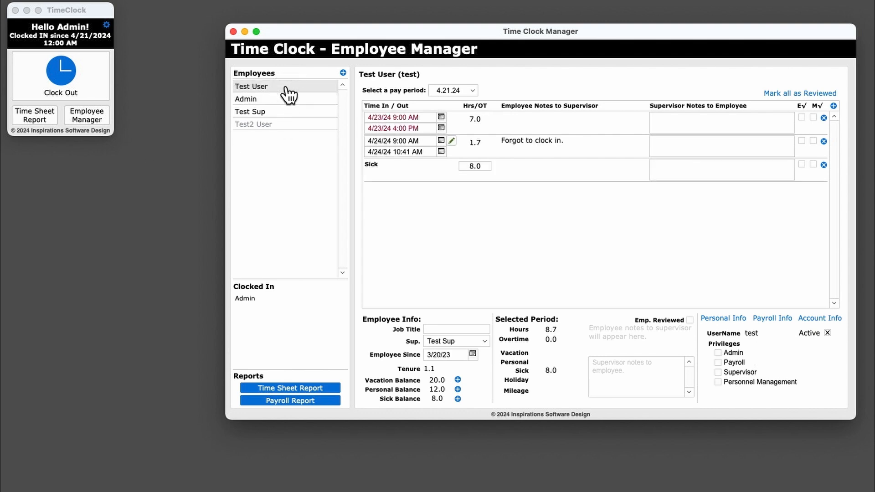
left_click(443, 341)
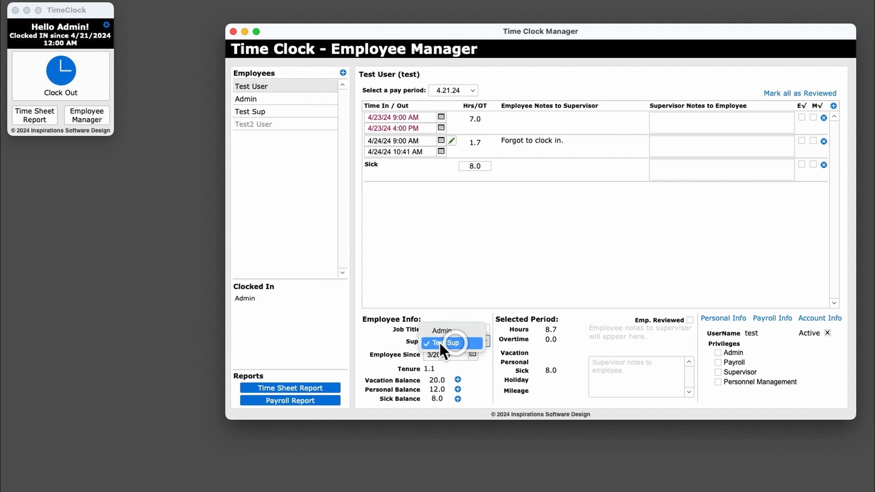
left_click(439, 341)
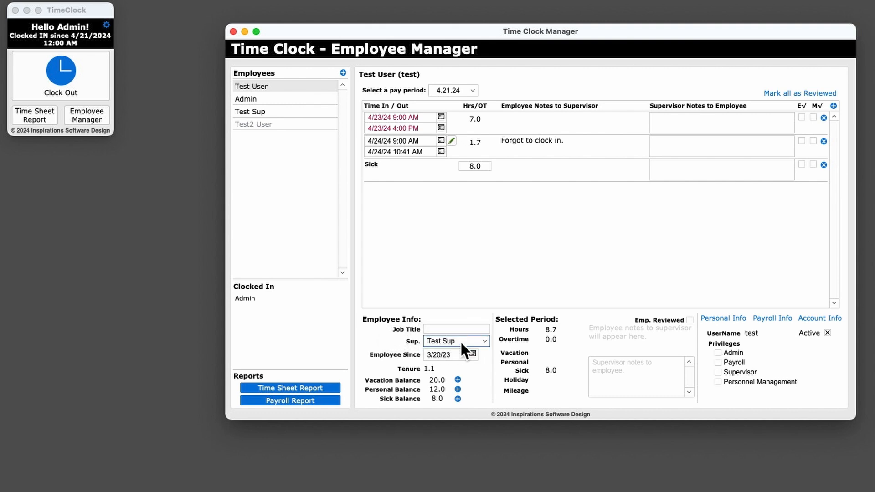
left_click(260, 113)
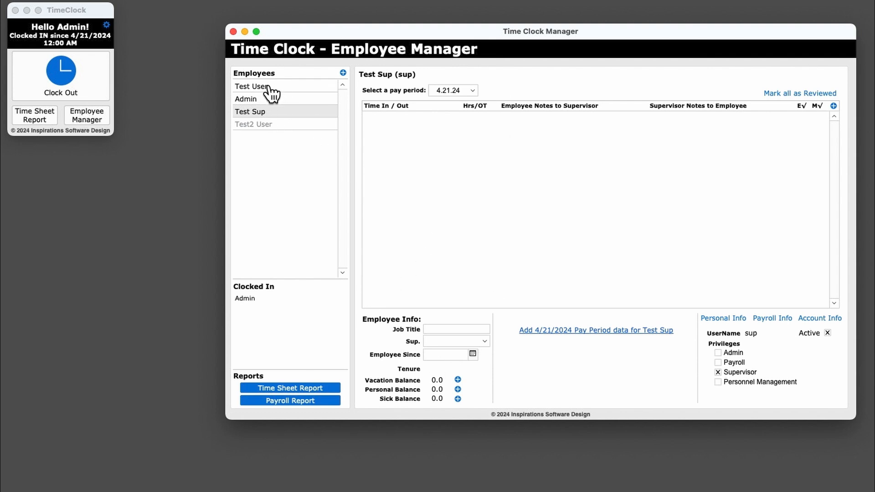
Add 20 hours to Test User's vacation balance
left_click(290, 84)
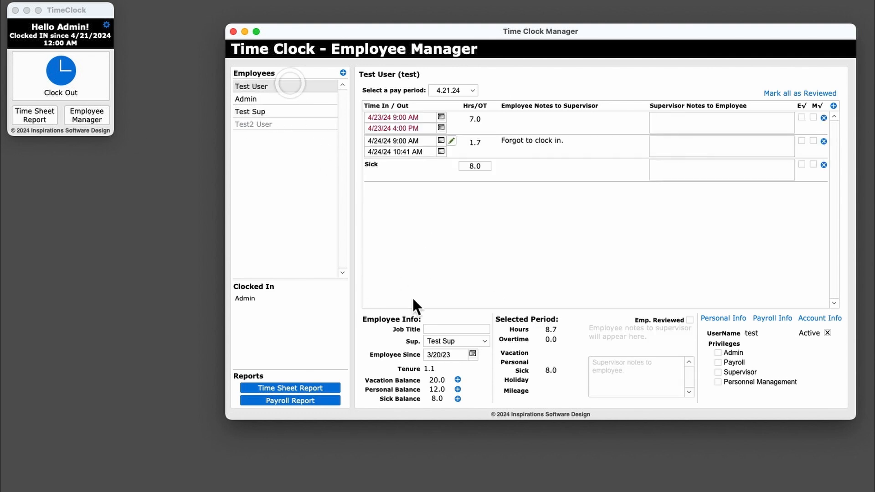
left_click(458, 380)
left_click_drag(425, 295, 527, 164)
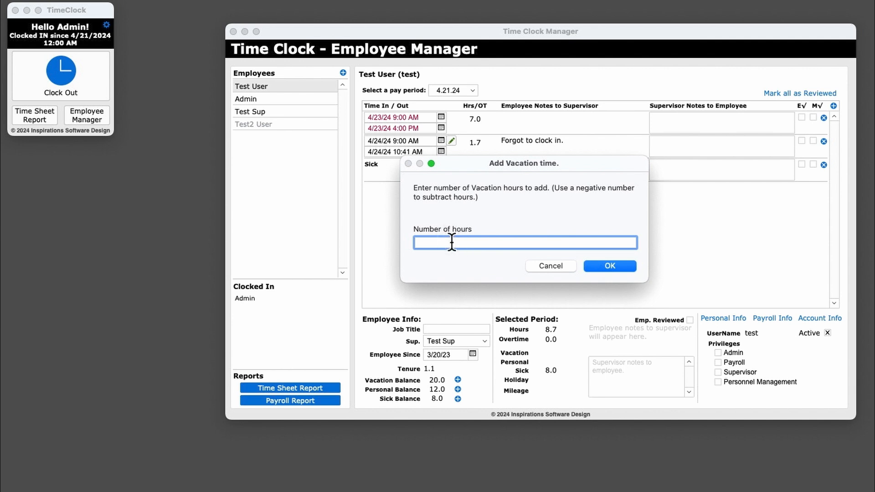
type("20")
left_click(604, 268)
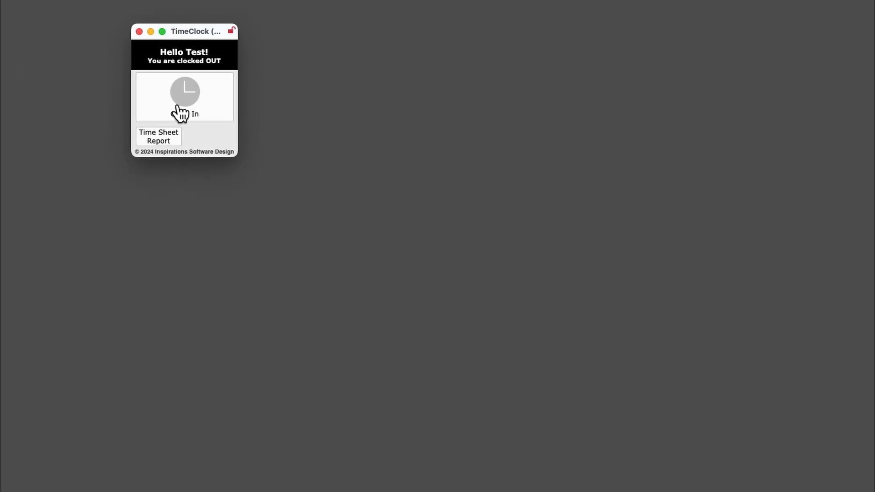
Switch to the test employee's TimeClock and clock the employee in
left_click(178, 114)
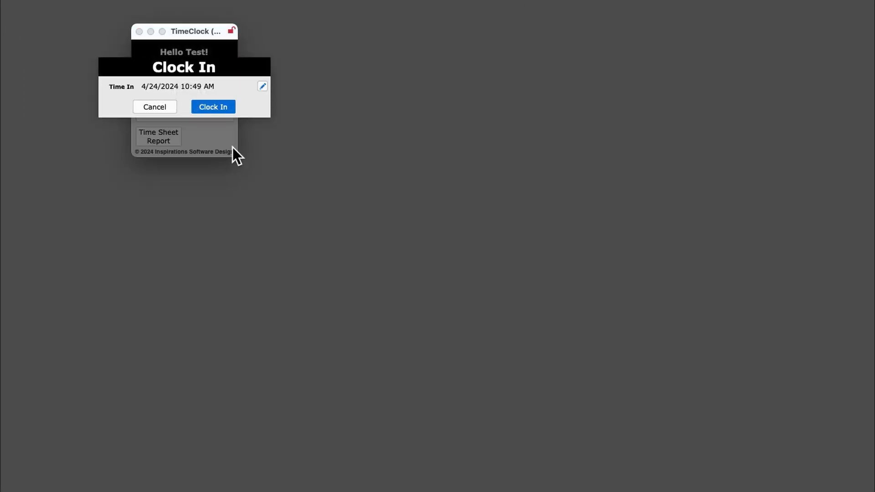
left_click(218, 109)
left_click(228, 228)
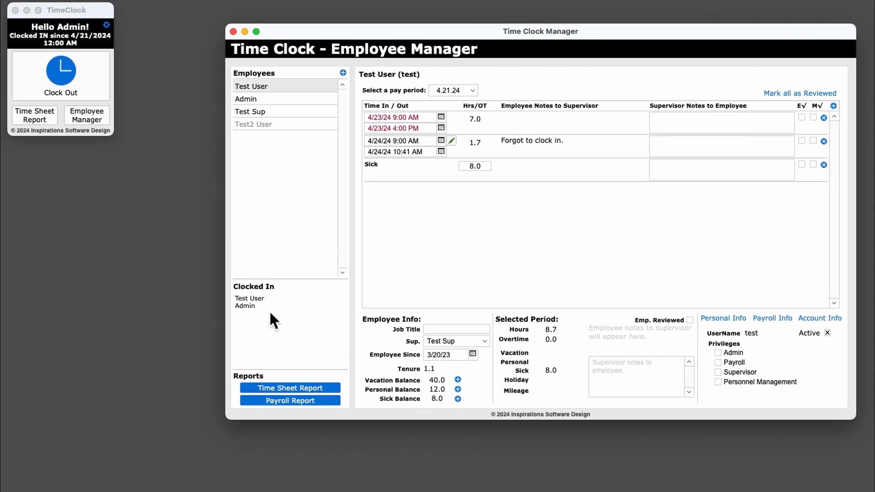
Generate the Time Sheet Report of all employees for the 4.21.24 pay period and move its window so the whole page shows
left_click(301, 389)
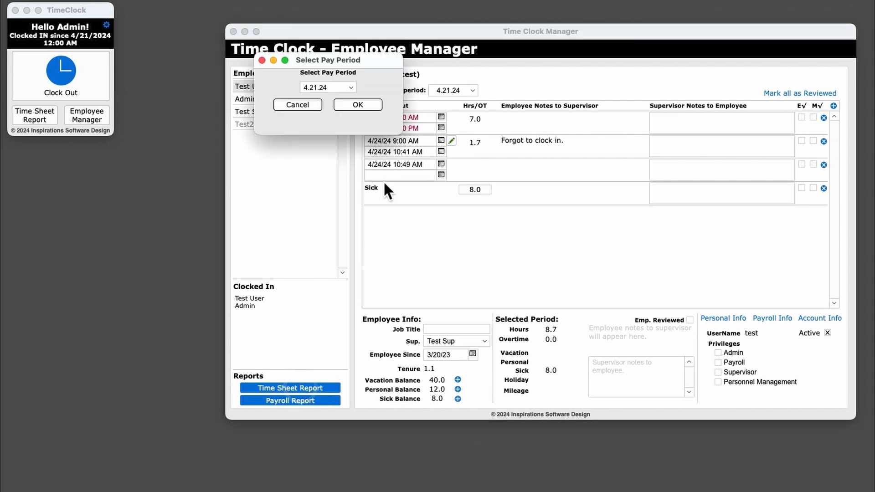
left_click(354, 104)
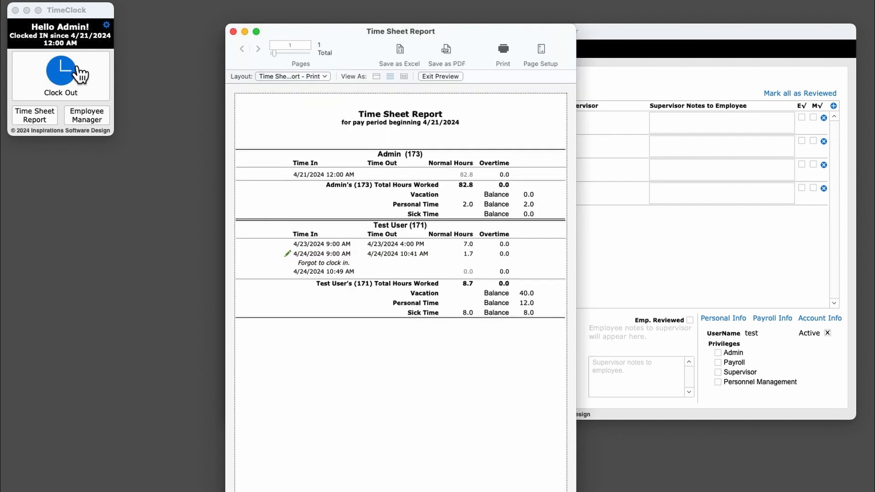
left_click(465, 36)
left_click_drag(464, 33, 486, 2)
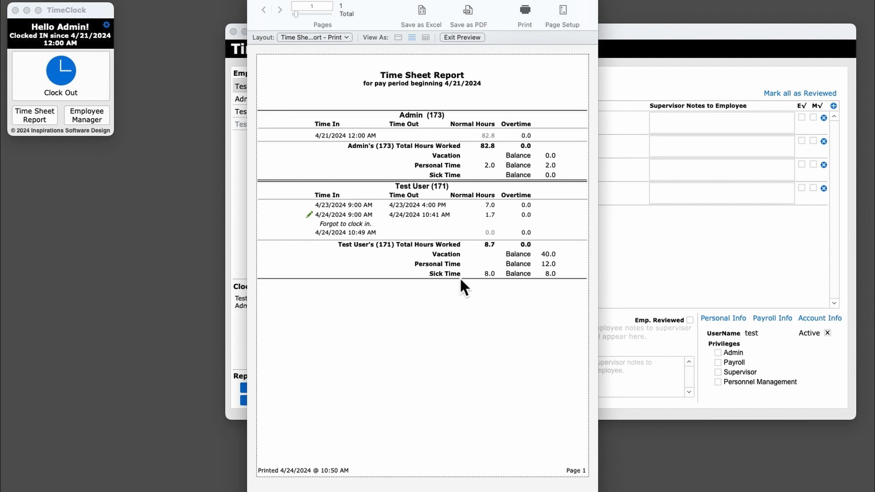
Close the Time Sheet Report preview, generate the Payroll Report for the 4.21.24 pay period, and close it after viewing
left_click(462, 38)
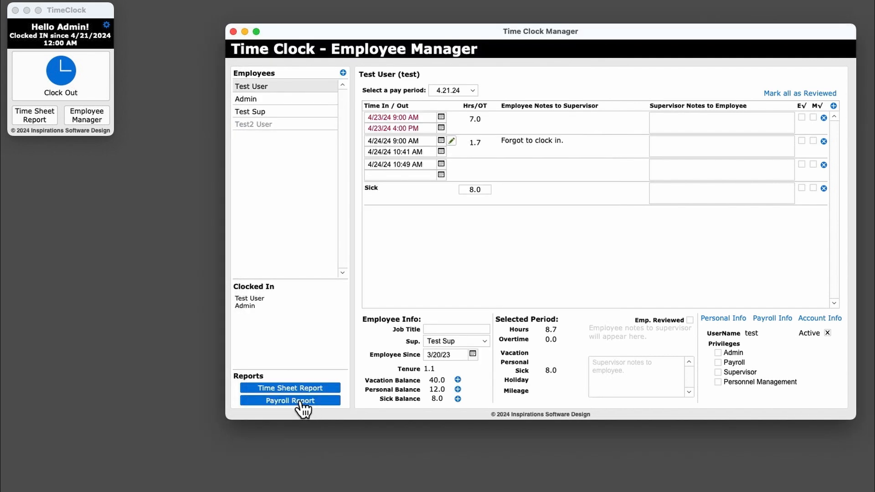
left_click(299, 401)
left_click(358, 105)
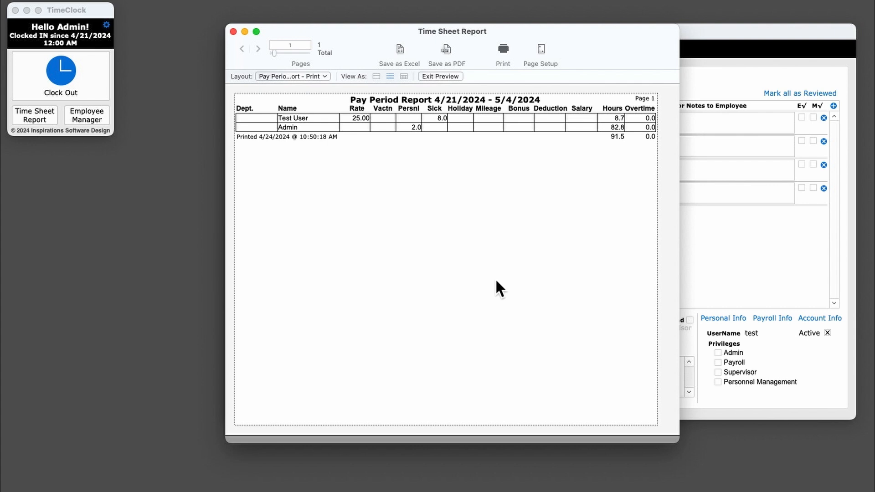
left_click(233, 32)
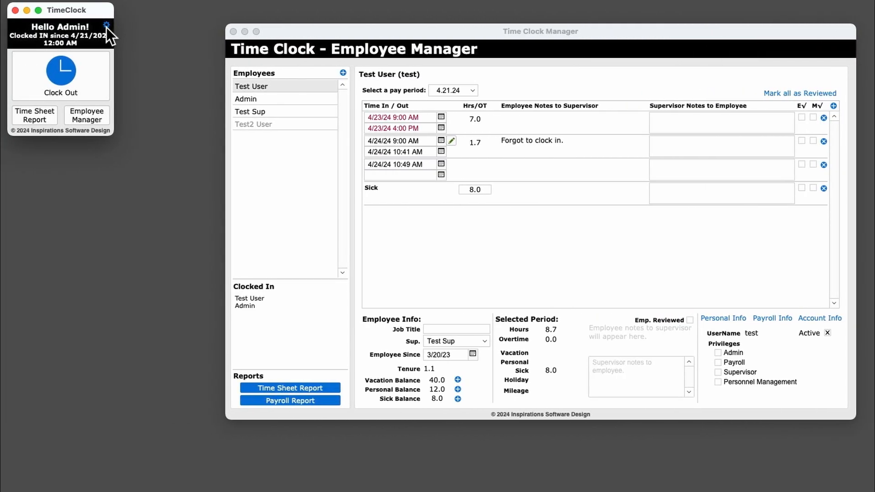
Open the Time Clock settings and check the pay period choices and start-date calendar, keeping Biweekly and 12/31/23
left_click(107, 25)
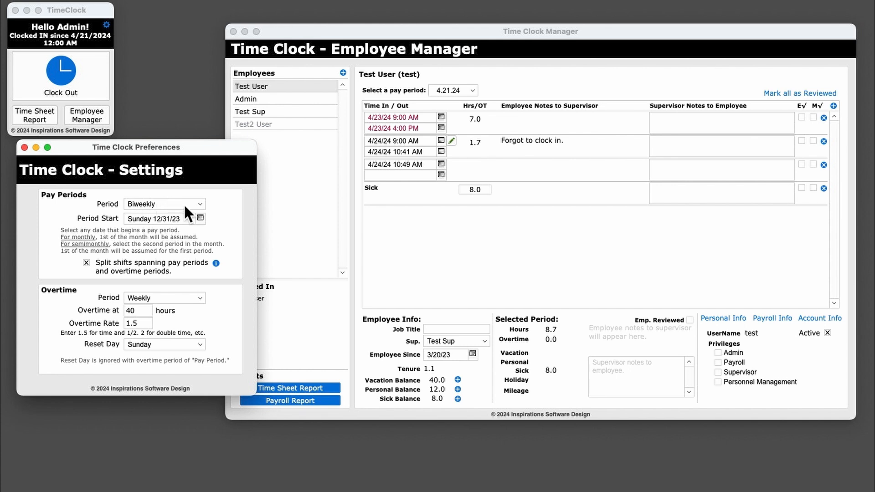
left_click(182, 204)
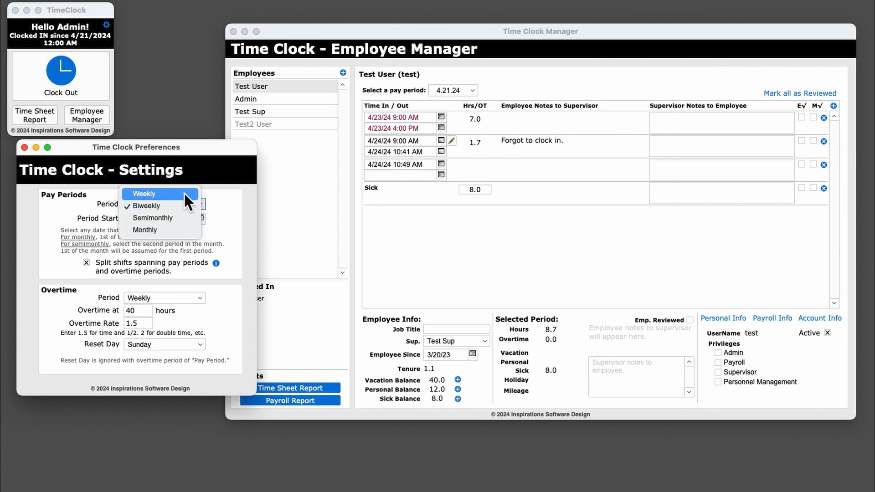
left_click(185, 206)
left_click(202, 218)
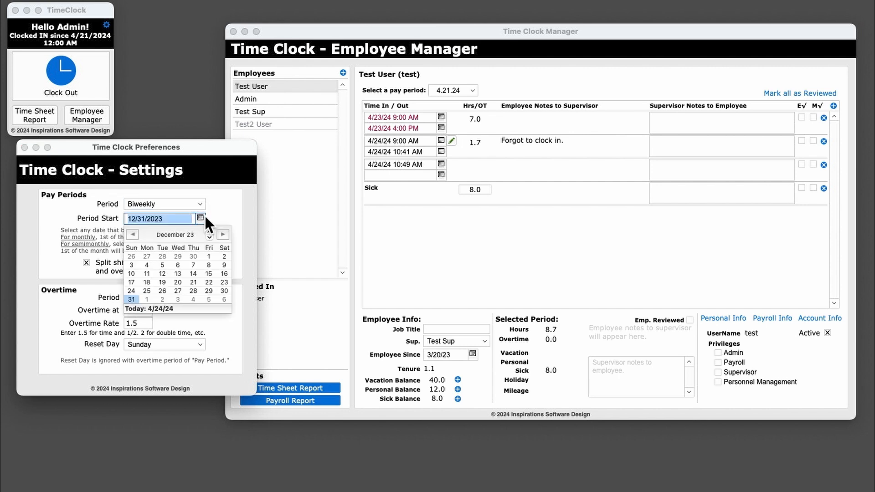
left_click(224, 203)
left_click(222, 214)
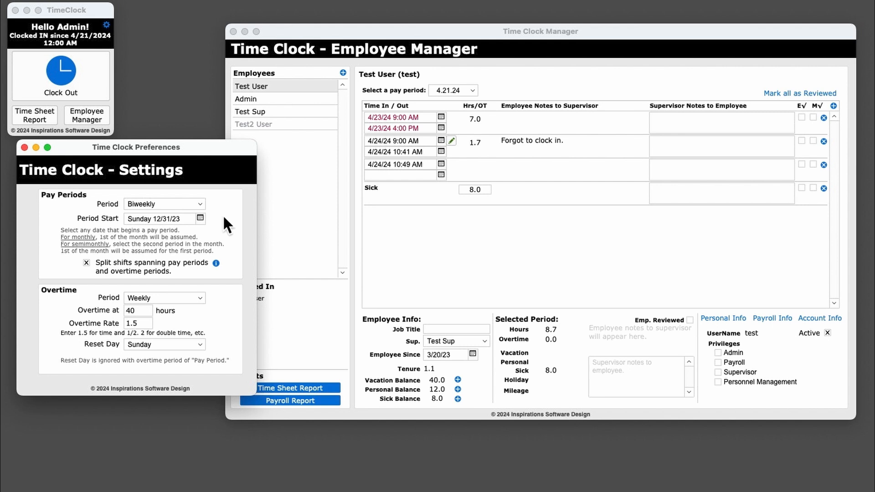
Try the Monthly and Semimonthly pay periods, check the start-date calendar, and restore Biweekly
left_click(178, 204)
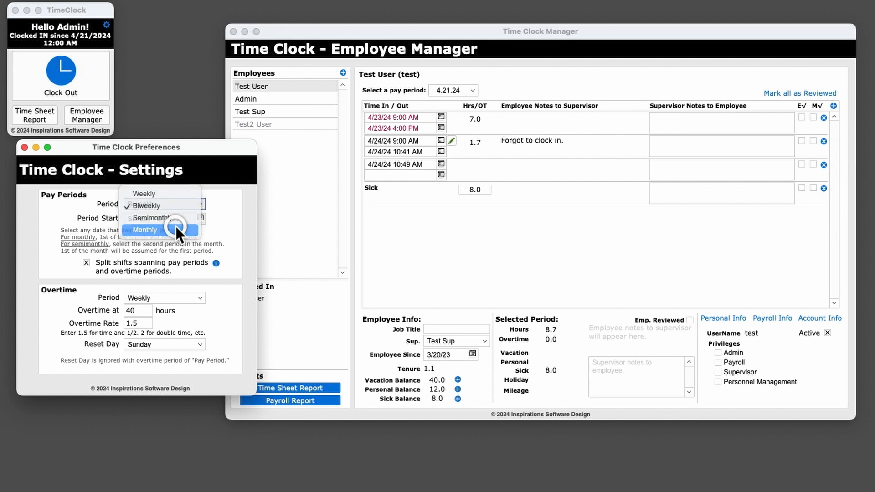
left_click(175, 226)
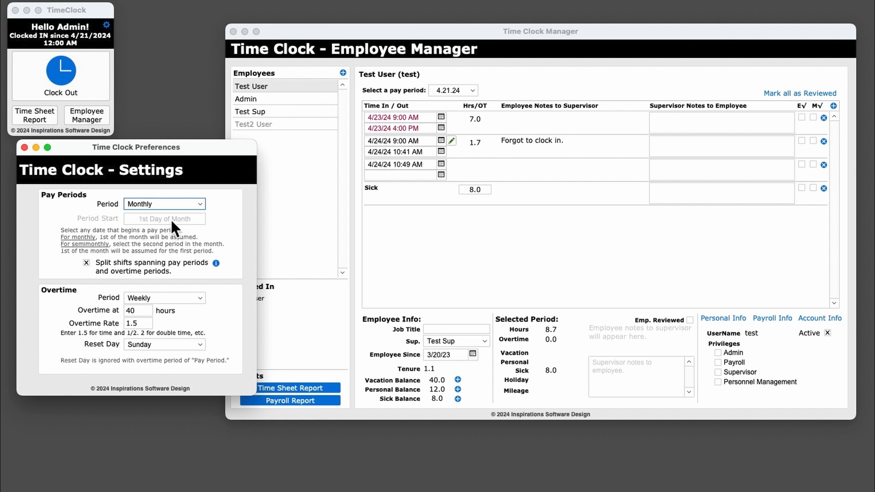
left_click(161, 201)
left_click(159, 193)
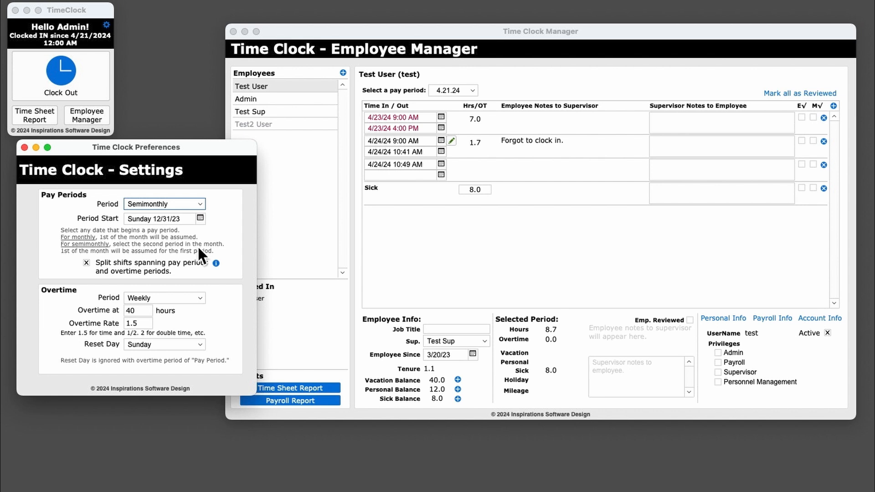
left_click(189, 216)
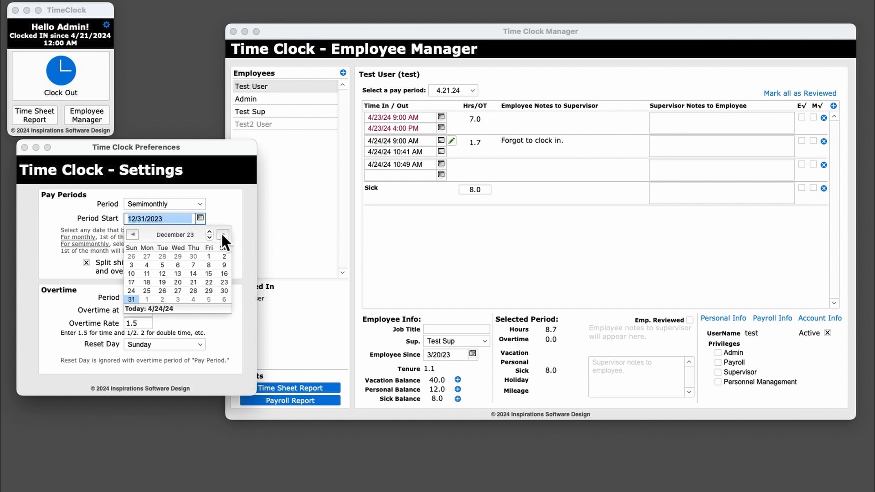
left_click(223, 204)
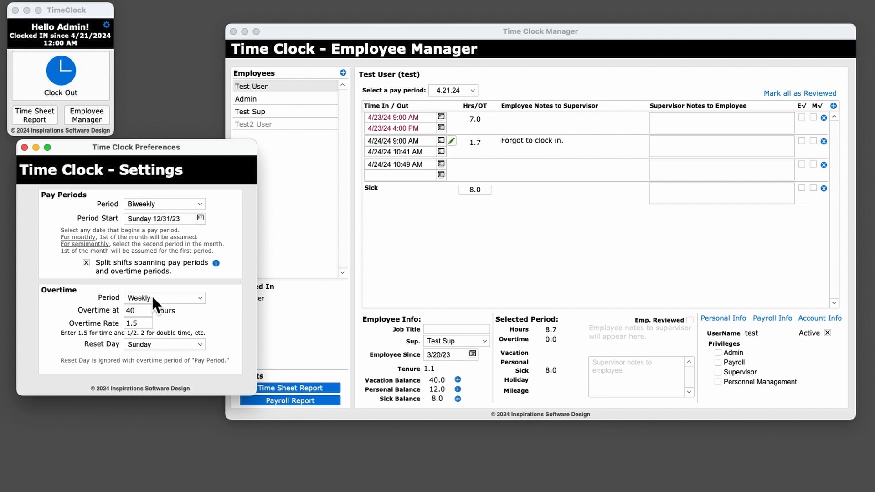
Set the overtime period to Pay Period and close the Time Clock settings
left_click(177, 297)
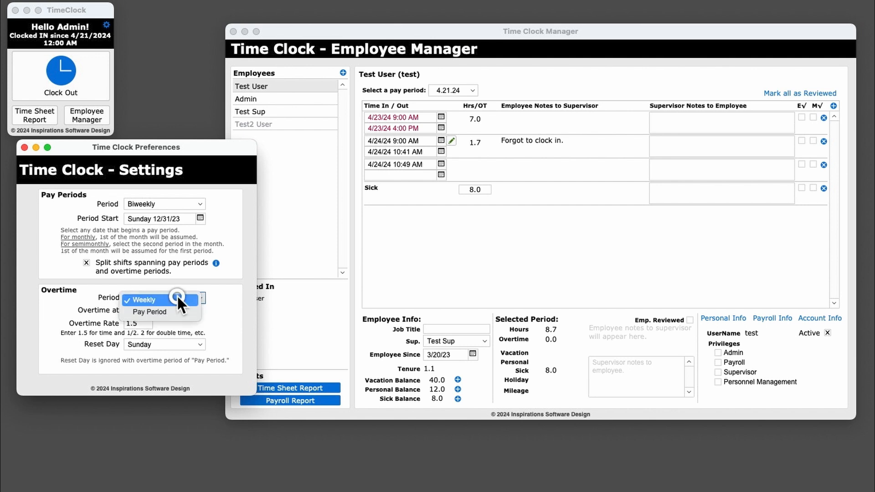
left_click(197, 297)
left_click(195, 294)
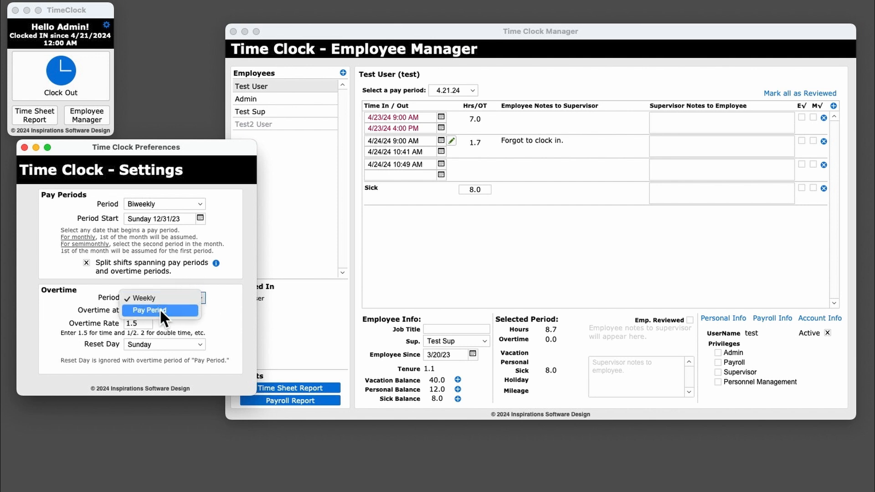
left_click(164, 297)
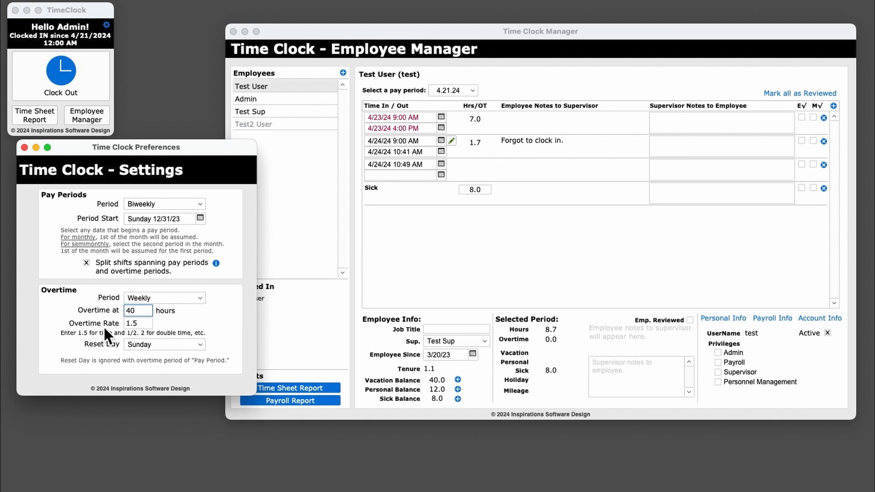
left_click(189, 296)
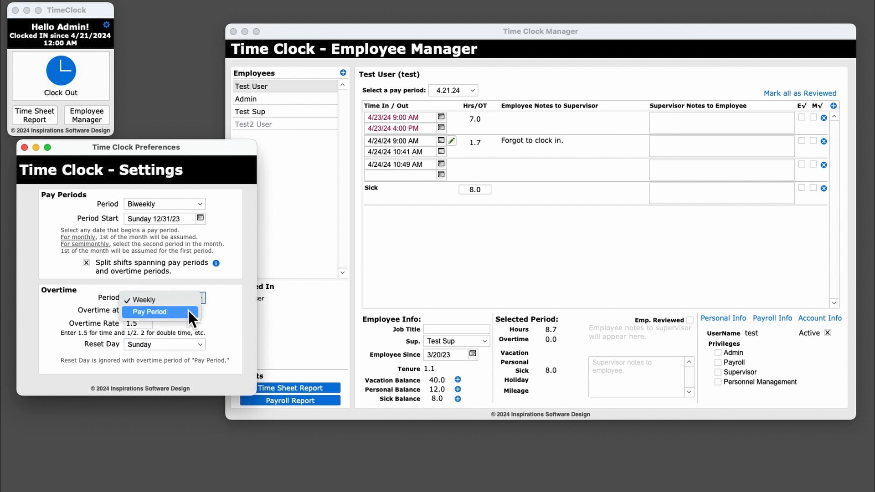
left_click(188, 310)
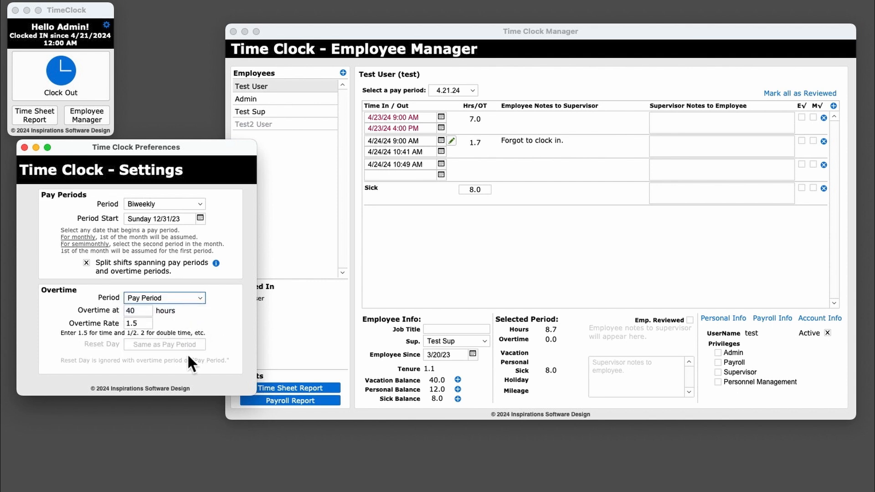
key("super+w")
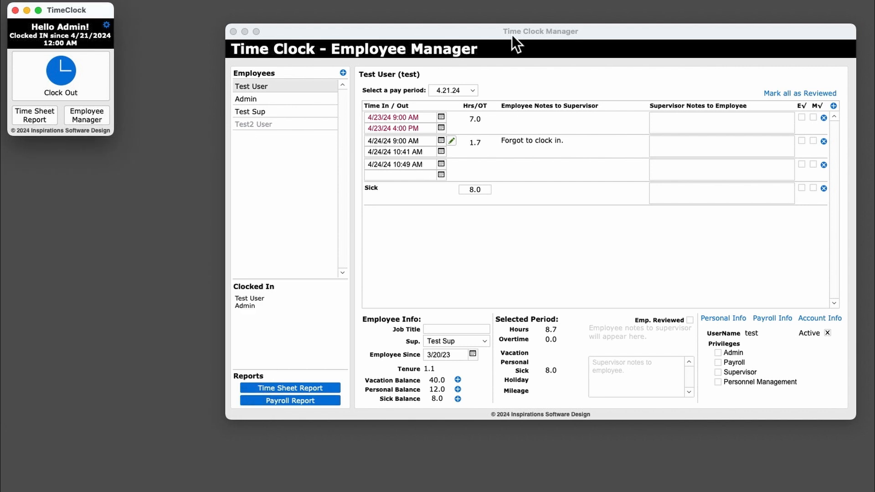
Add a new employee named Test3 User and view the employee's payroll information
left_click(342, 72)
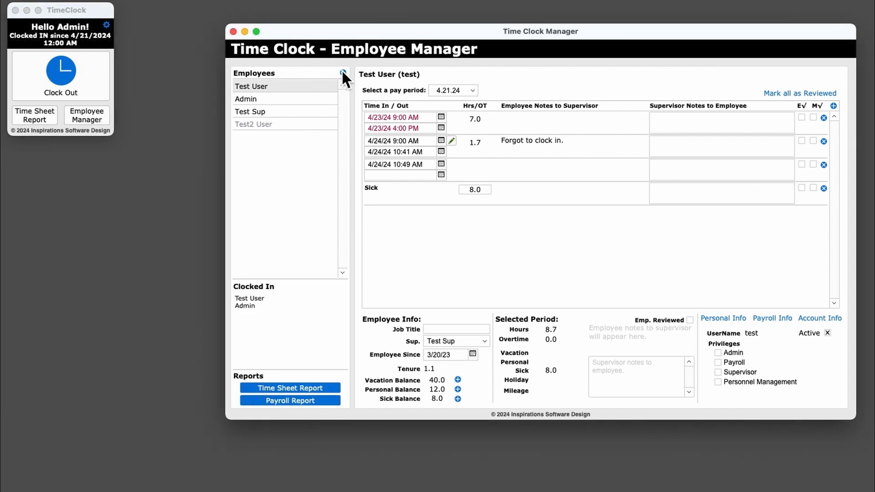
left_click(342, 73)
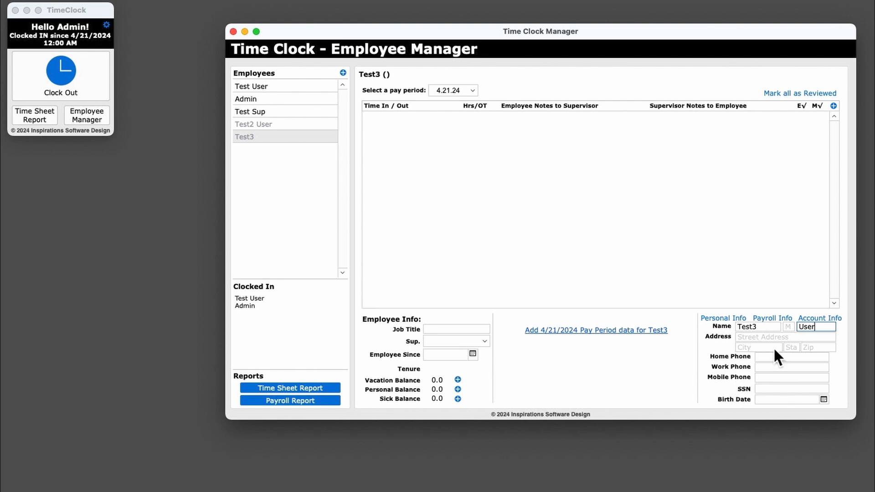
left_click(773, 318)
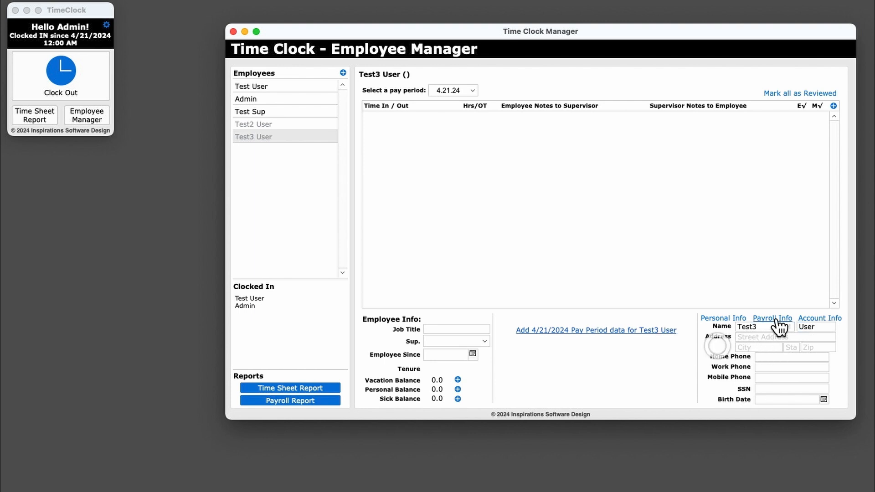
Activate Test3 User by creating an account with the username test3 and an account password
left_click(829, 320)
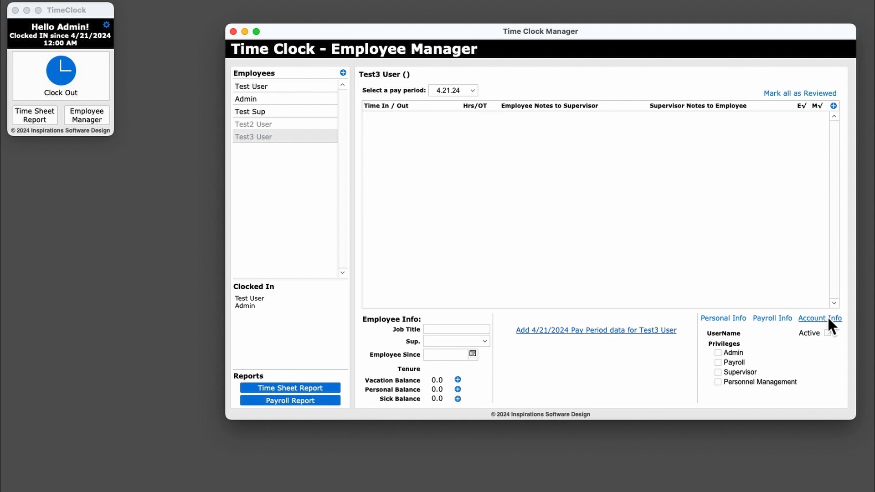
left_click(823, 334)
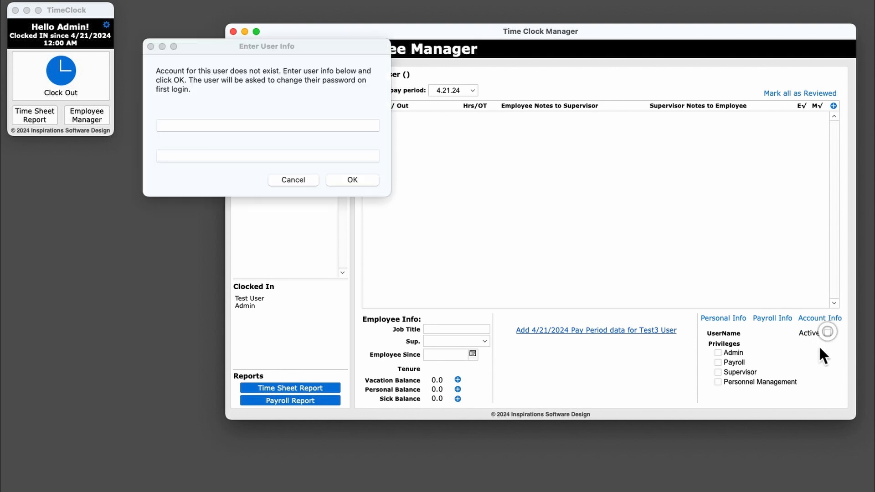
left_click_drag(314, 48, 551, 121)
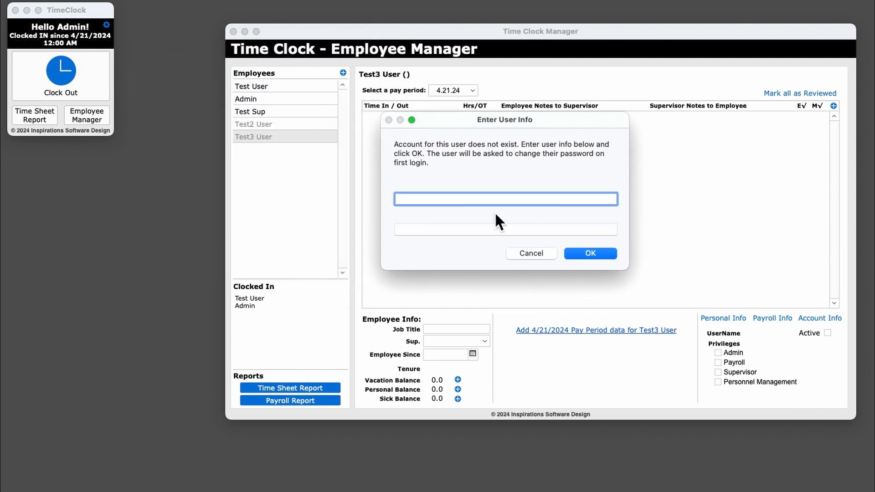
type("test3")
key("Tab")
type("•••••")
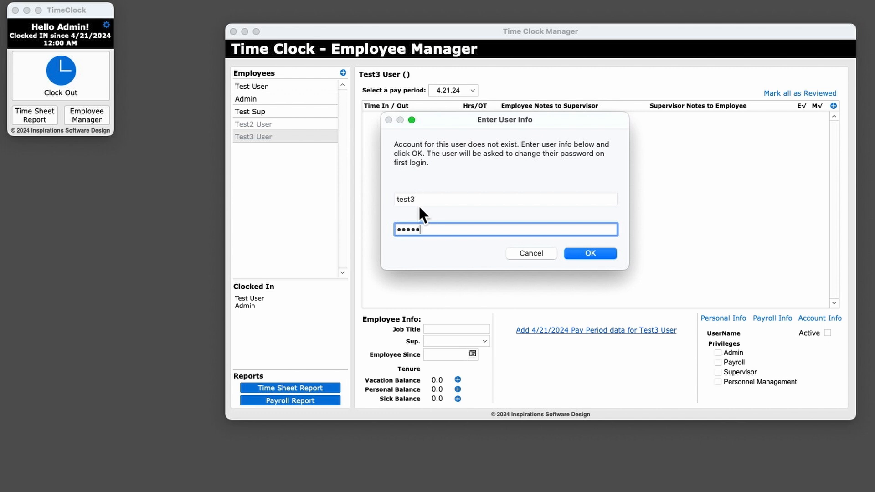
left_click(591, 254)
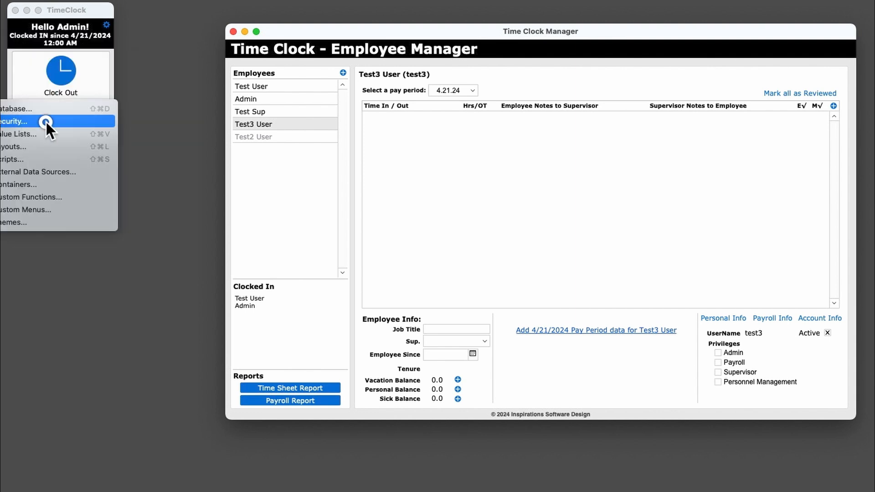
Open the file's security settings and examine the test3 account's privilege set beside the Employee Manager's privilege options
left_click(46, 122)
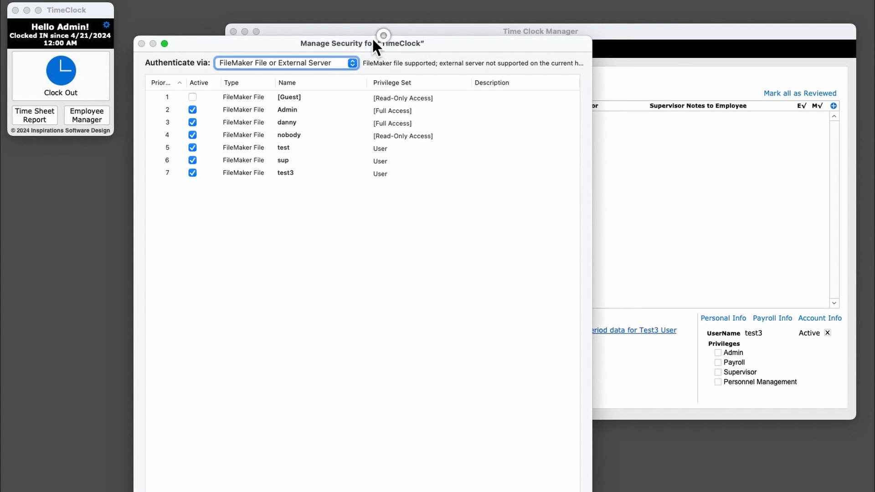
left_click_drag(372, 40, 431, 14)
left_click(346, 145)
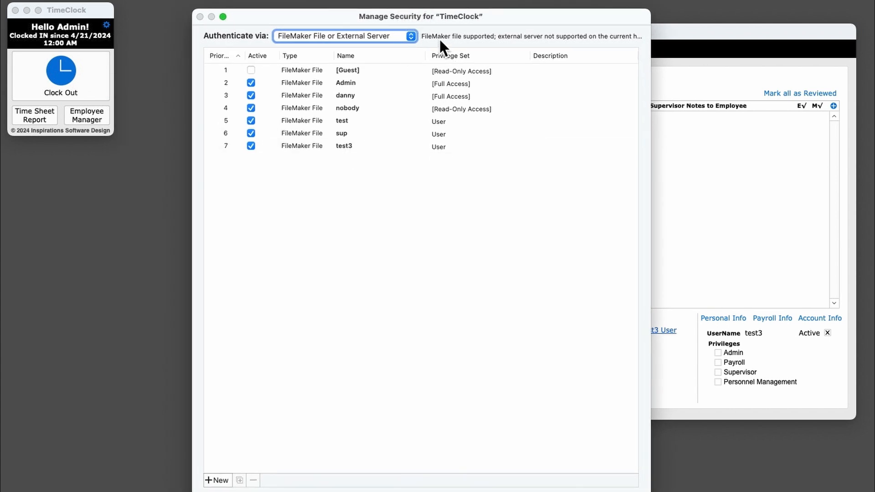
left_click(443, 124)
left_click_drag(562, 20, 328, 9)
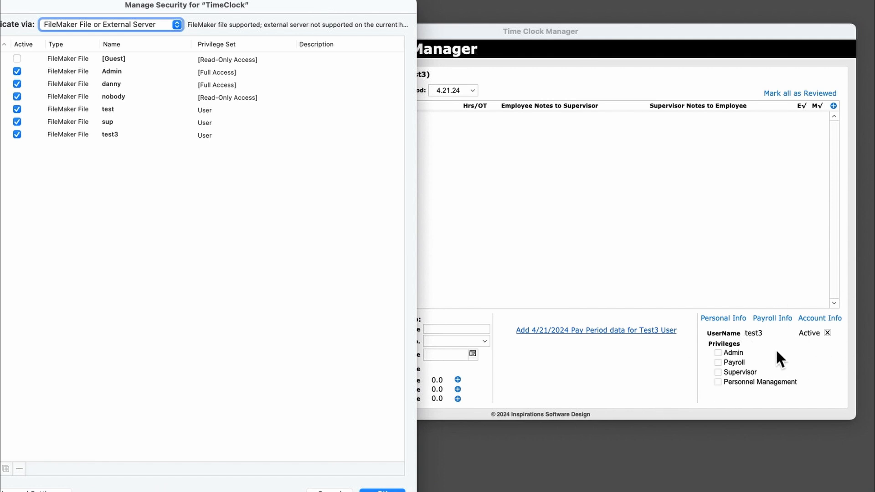
left_click_drag(147, 4, 318, 8)
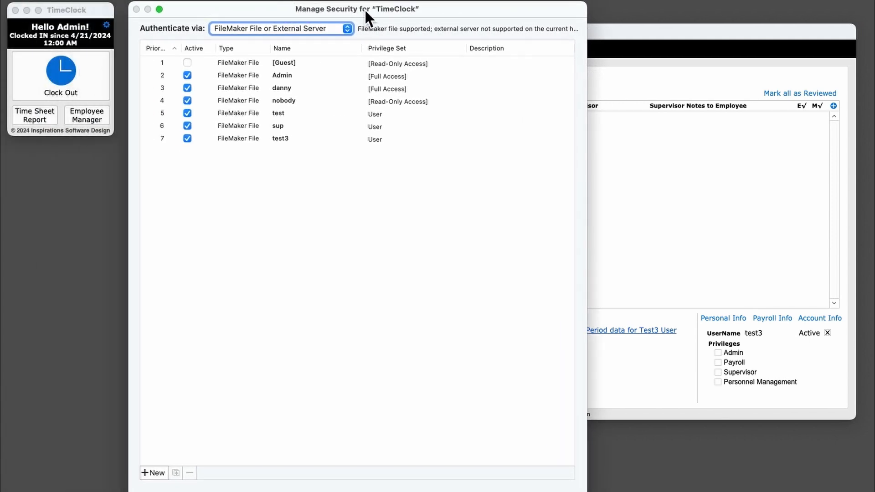
Inspect the third account's privilege set choices and details, keeping [Full Access], and cancel out of the security settings
left_click(391, 87)
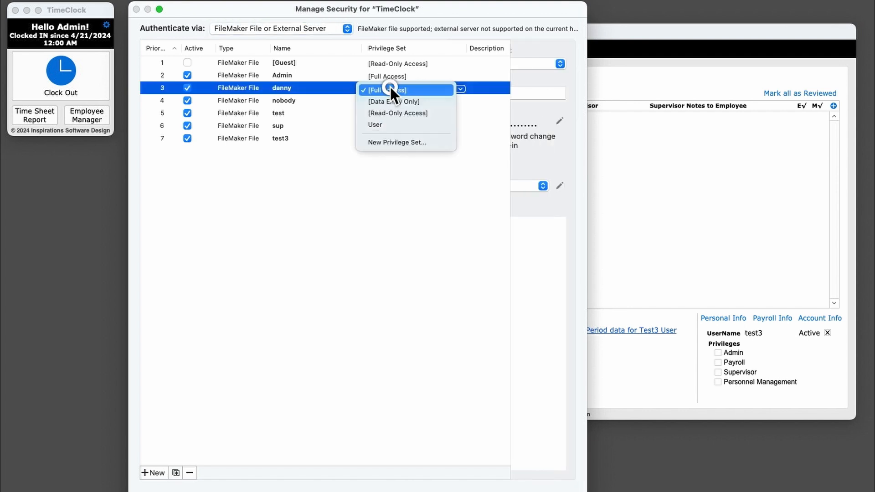
left_click(313, 85)
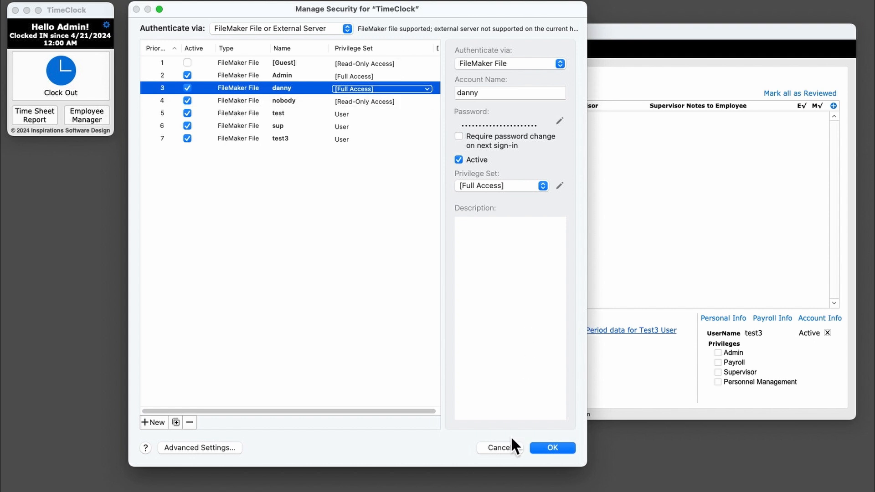
left_click(506, 448)
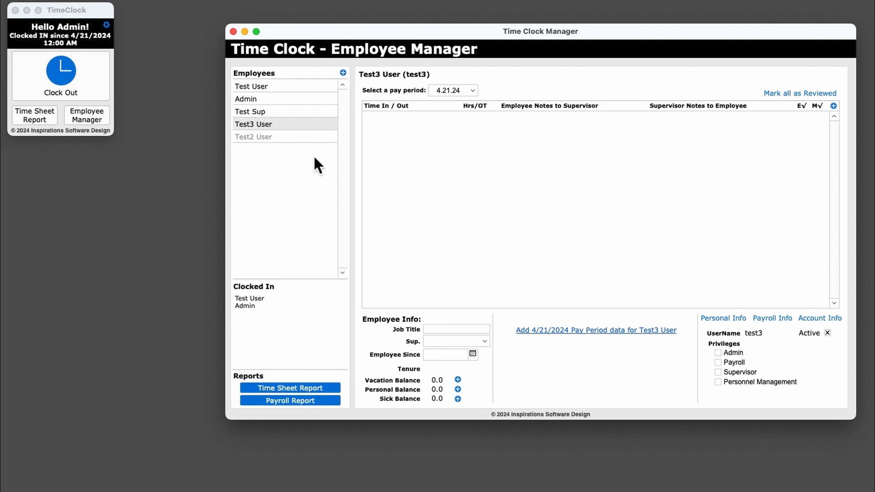
Deactivate Test3 User by deleting the test3 account
left_click(827, 333)
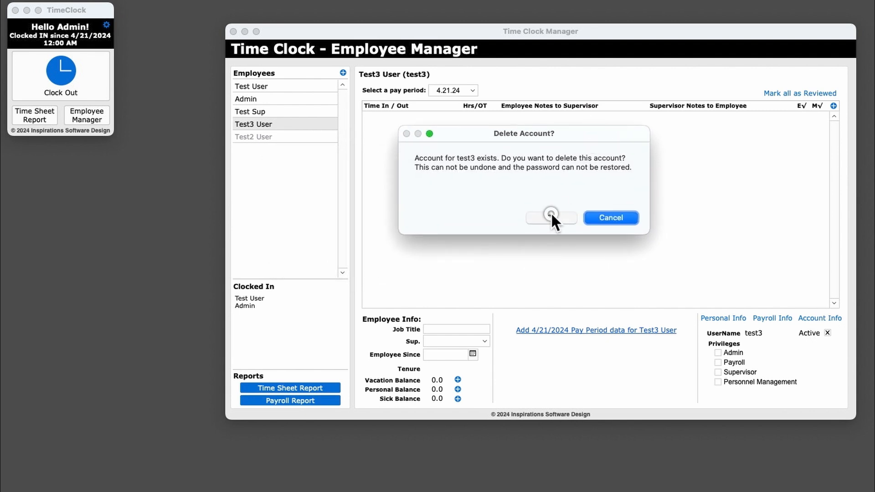
left_click(552, 218)
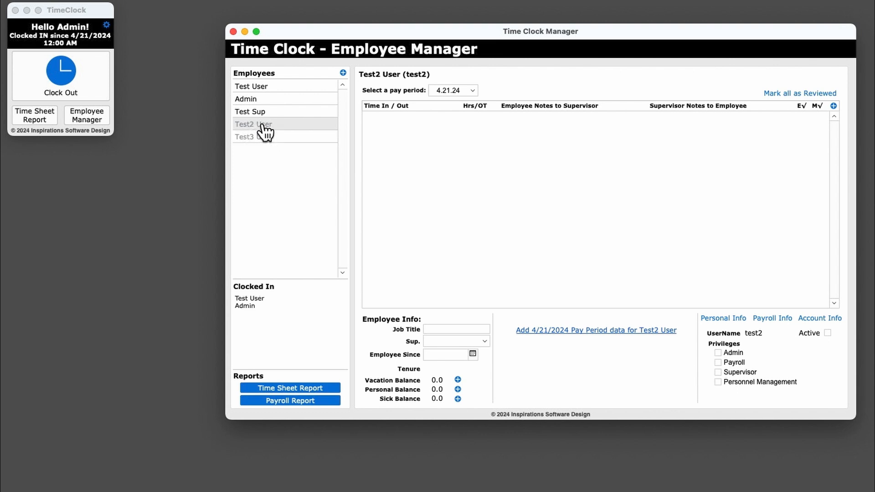
Open the TimeClock database definitions and examine the table list, singling out the Globals, Preferences and Location tables
left_click(263, 126)
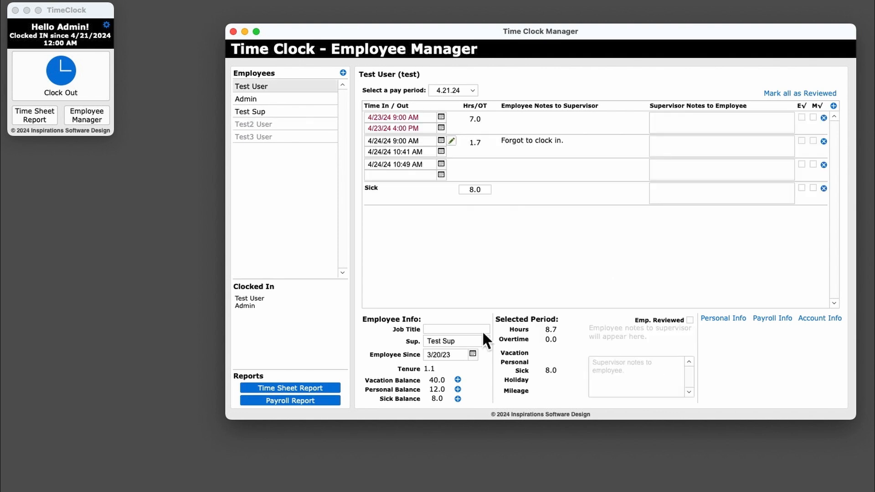
key("super+shift+d")
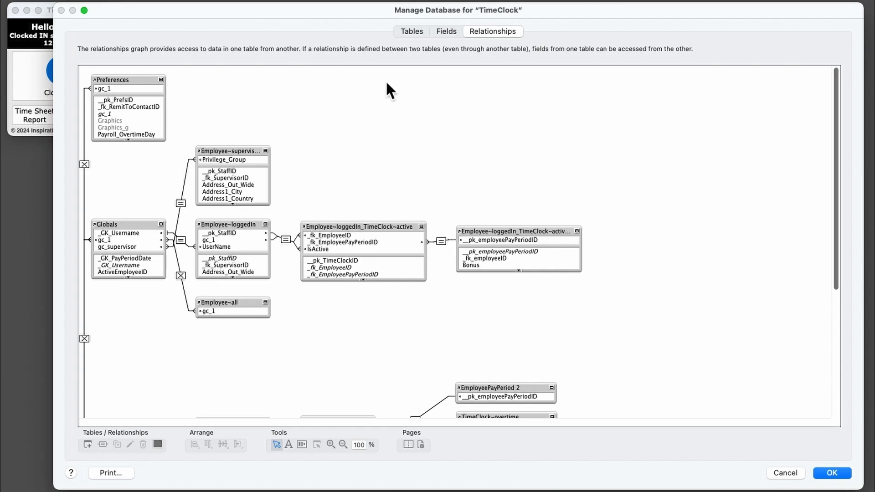
left_click(416, 31)
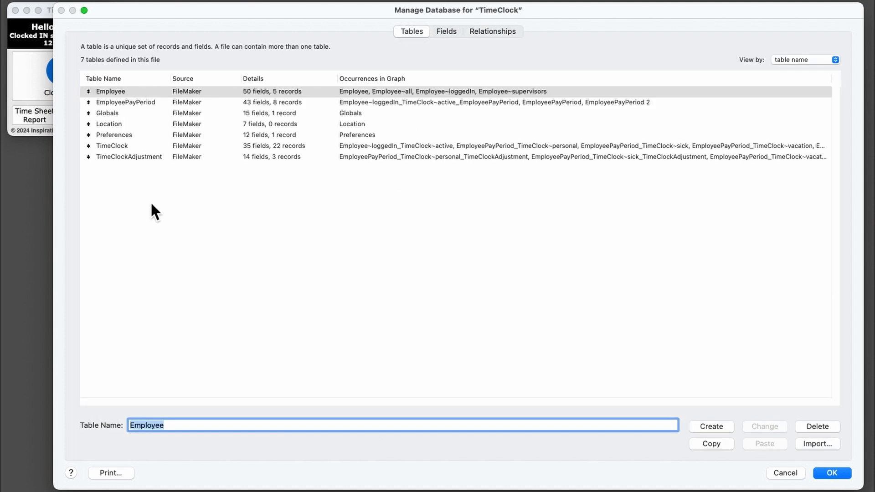
left_click(109, 113)
left_click(120, 136, "super")
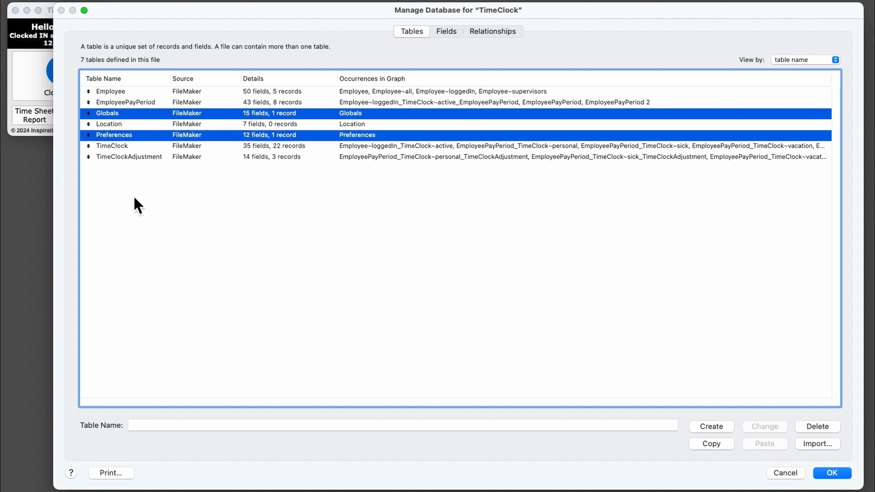
left_click(256, 122)
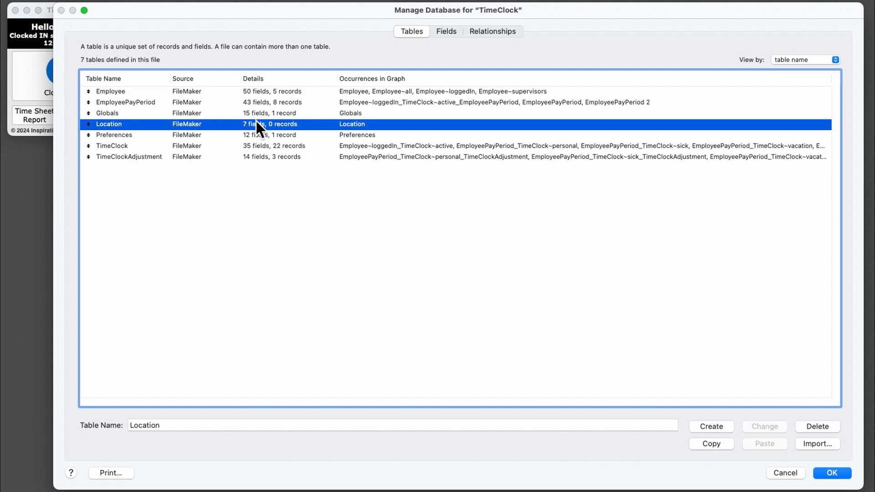
Examine the relationships graph, covering both the Globals group and the Employee, EmployeePayPeriod and TimeClock group, and close the database definitions
left_click(505, 32)
scroll(690, 256, "down", 5)
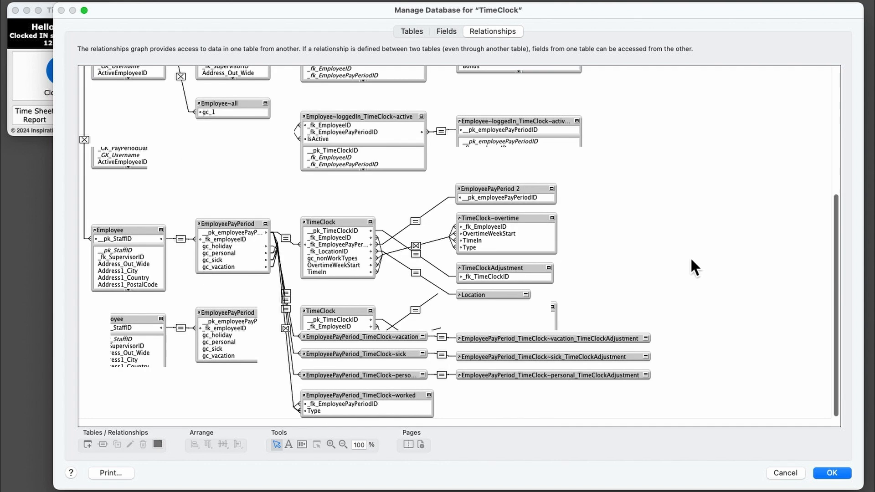
scroll(691, 260, "up", 5)
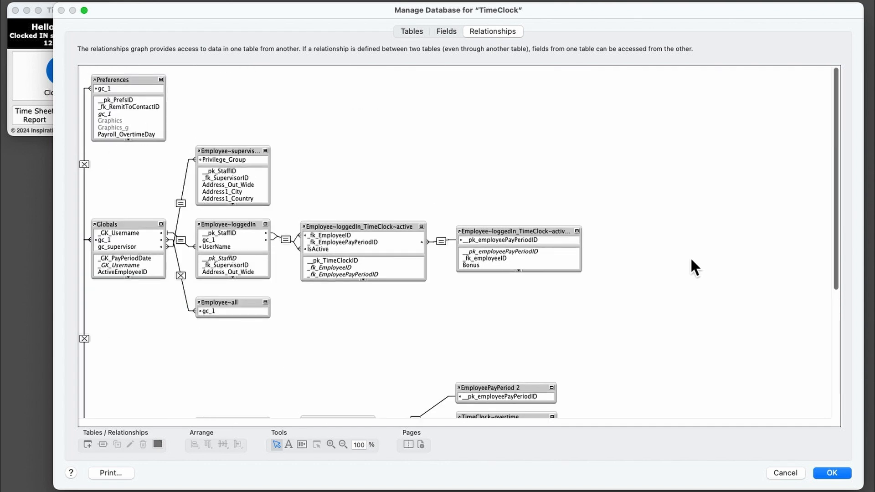
scroll(691, 257, "down", 5)
scroll(691, 256, "up", 5)
left_click(121, 221)
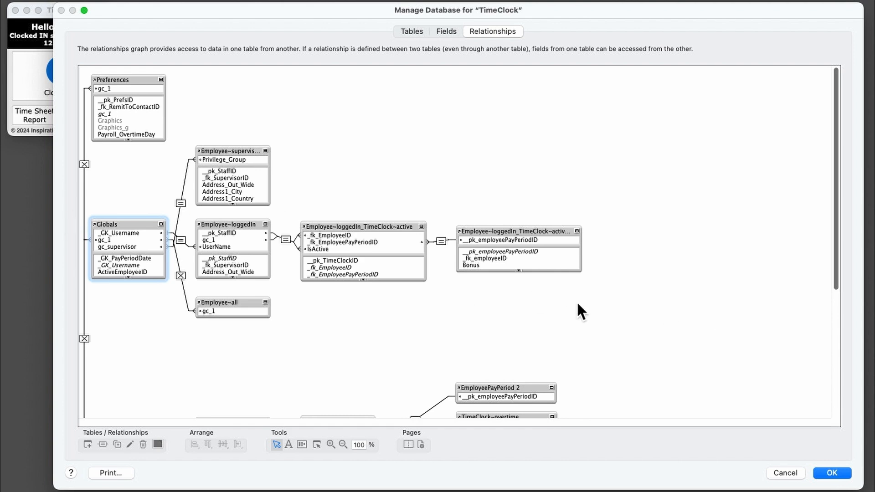
scroll(578, 305, "down", 5)
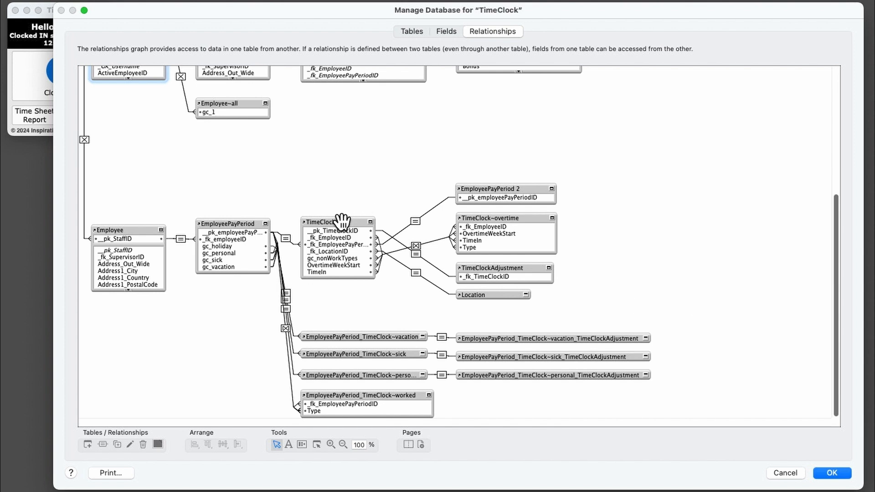
scroll(677, 279, "up", 3)
scroll(677, 279, "up", 3)
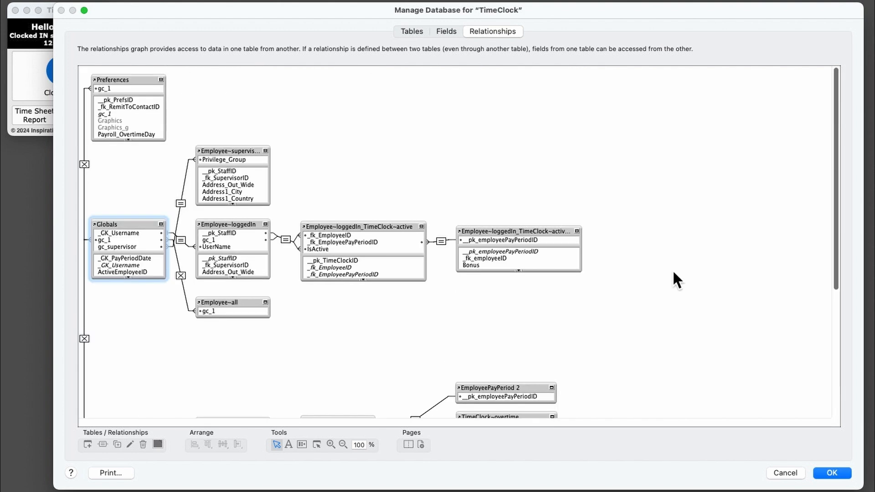
scroll(673, 273, "down", 5)
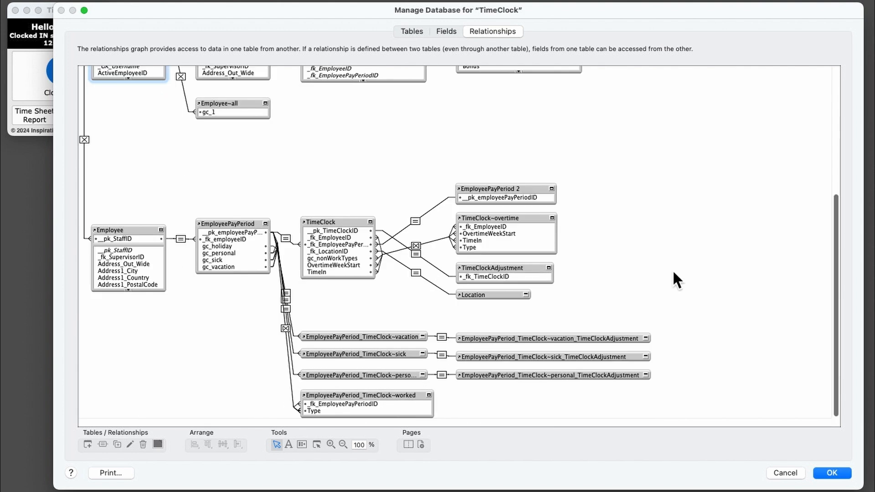
scroll(674, 273, "up", 5)
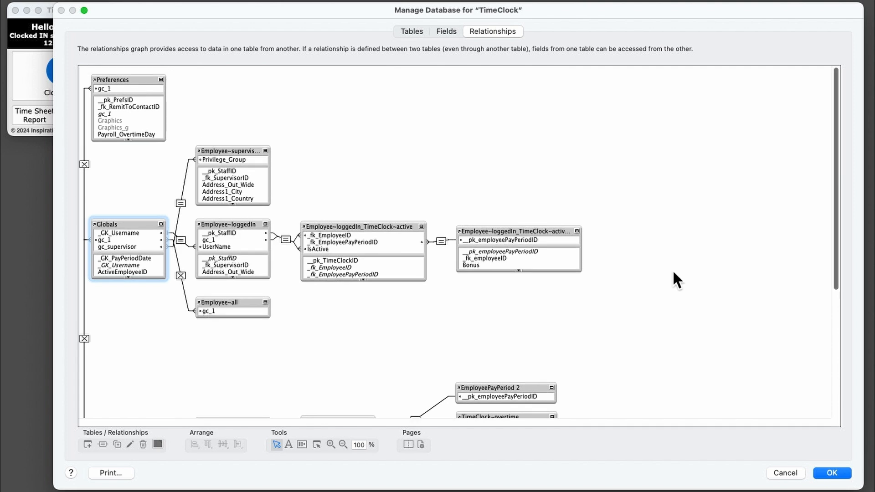
left_click(834, 473)
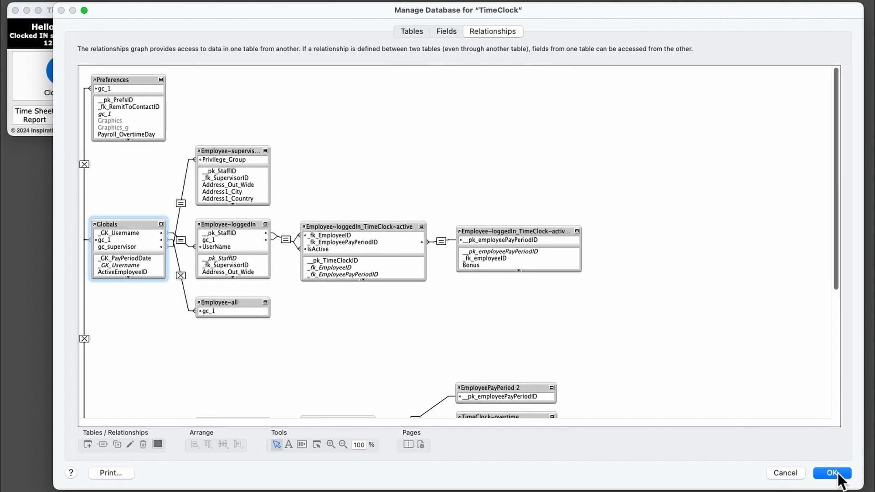